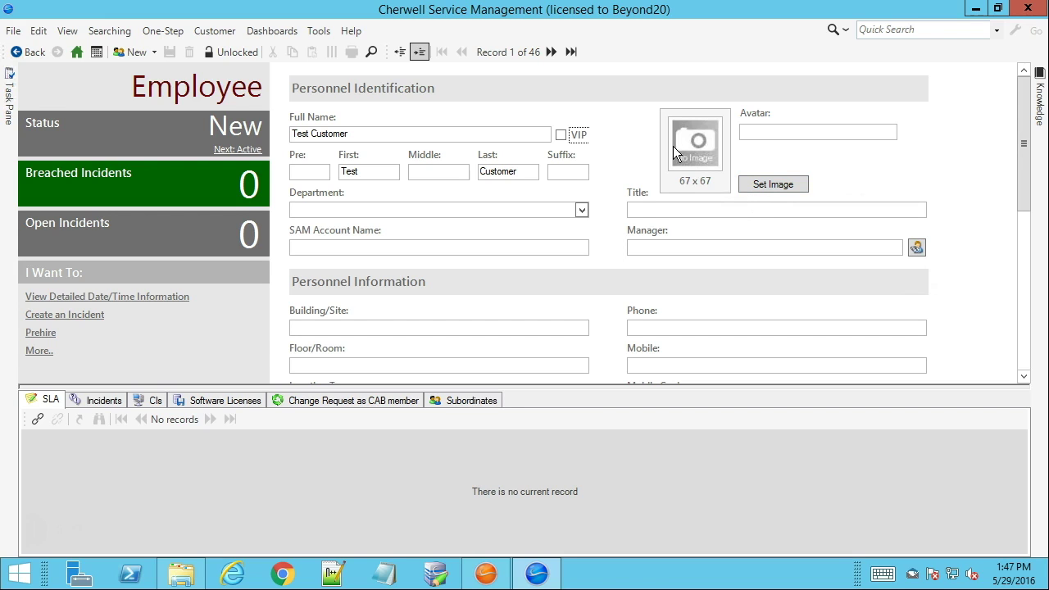
Step: Set the employee's avatar to the Gear image from the Global image folder
click(778, 190)
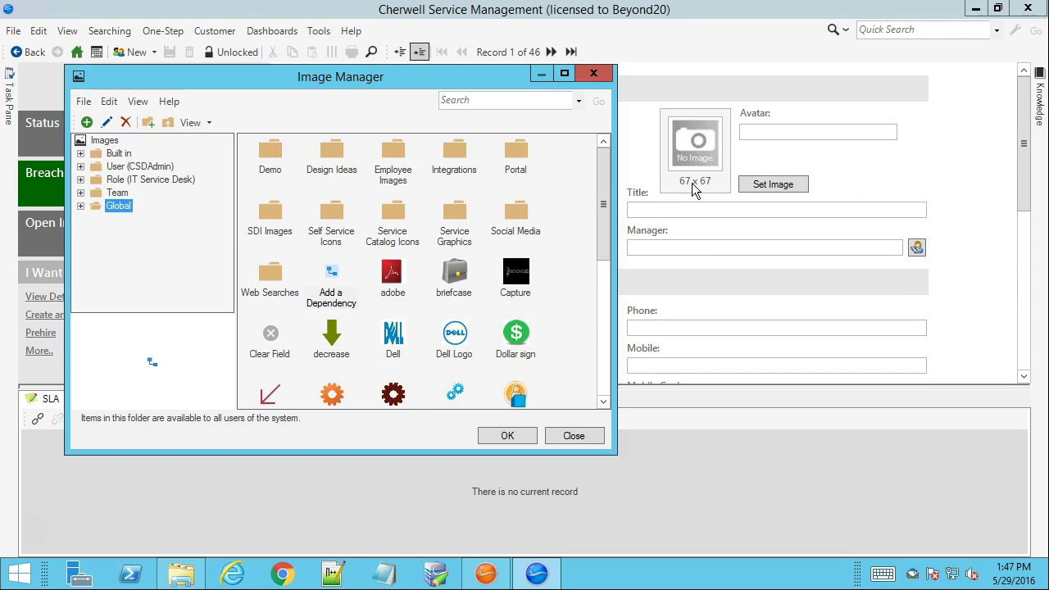
click(395, 278)
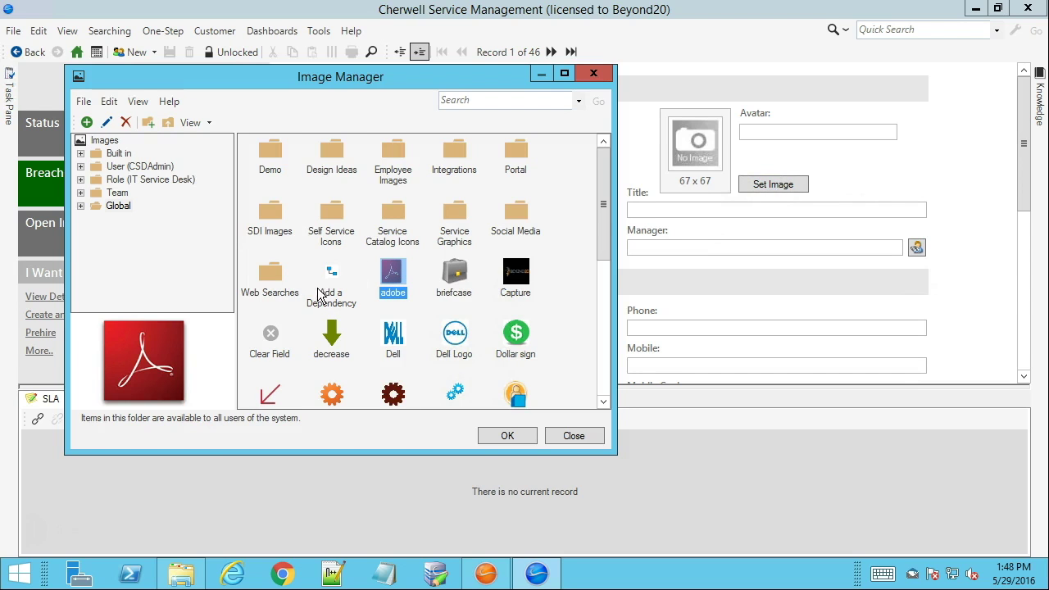
double_click(332, 395)
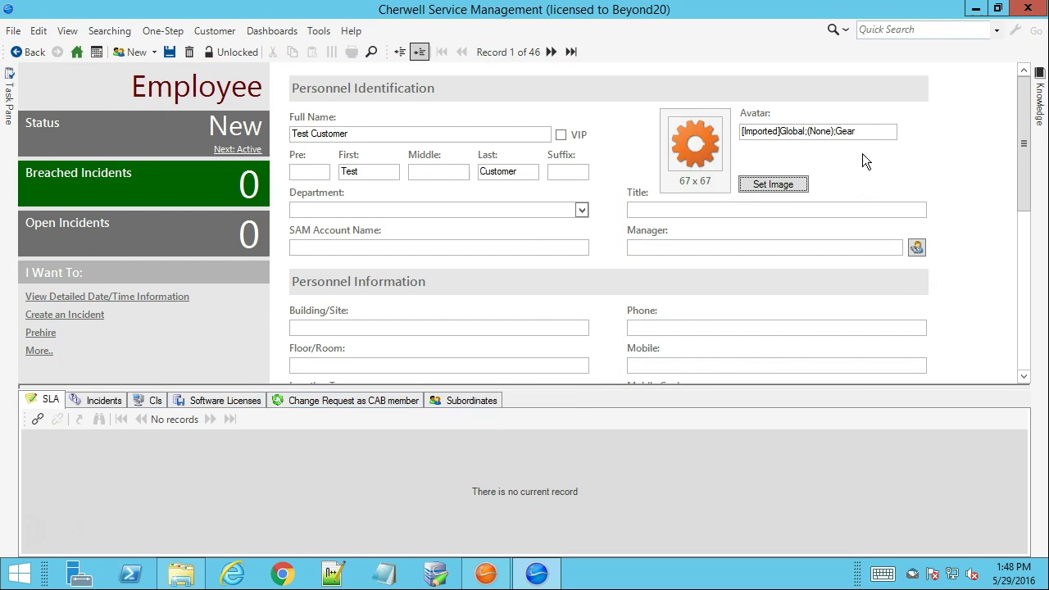
Step: Highlight the [Imported] prefix and other parts of the Avatar value [Imported]Global;(None);Gear
drag(865, 136, 732, 139)
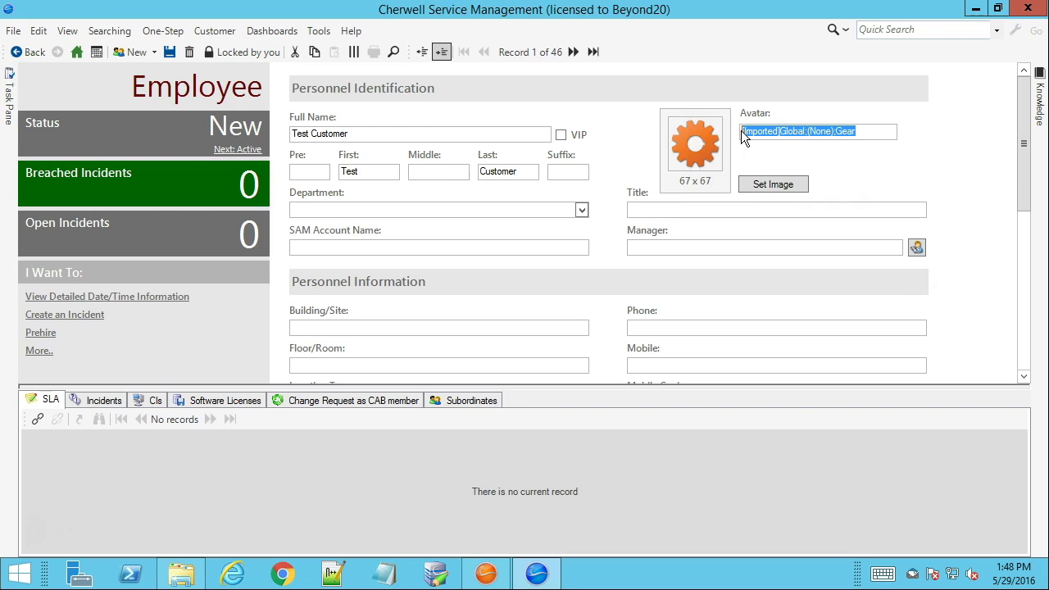
click(861, 133)
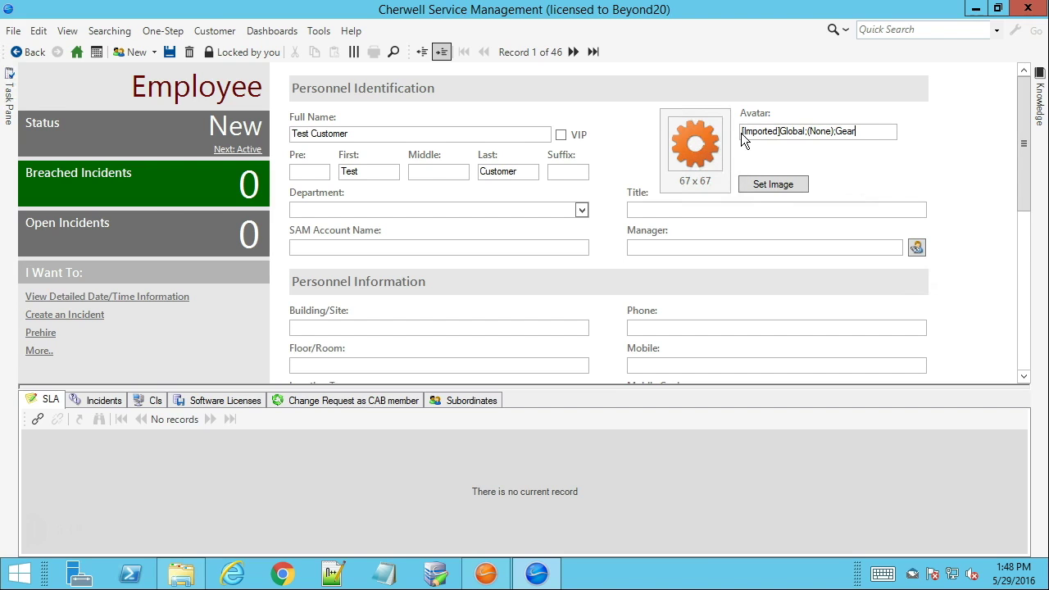
drag(742, 133, 779, 133)
drag(782, 133, 861, 131)
Step: Create a new image 'bey20-ball only' linked to the file C:\bey20-ball only.jpg
click(759, 188)
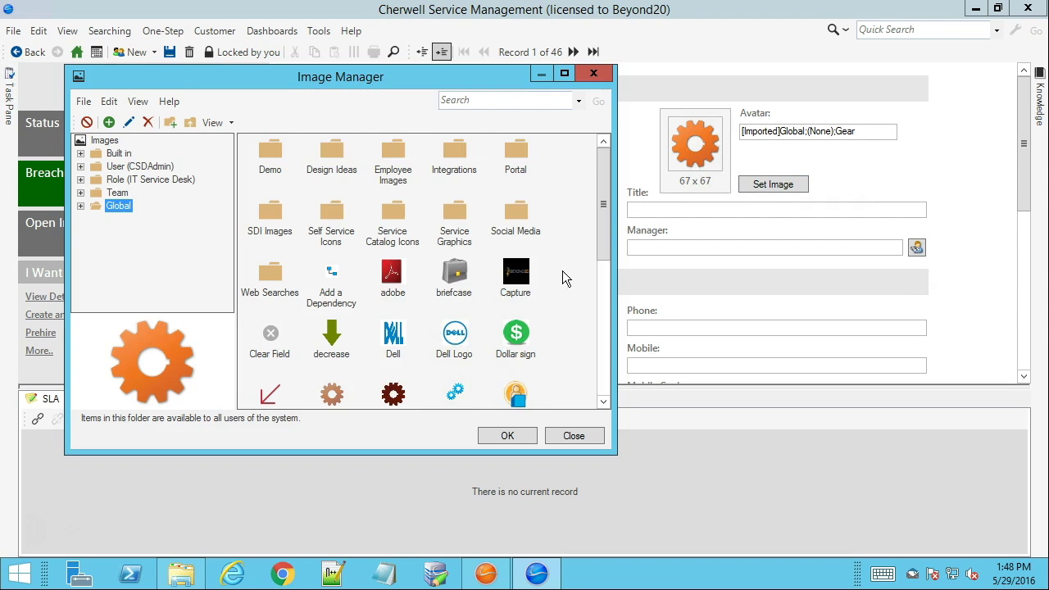
right_click(576, 236)
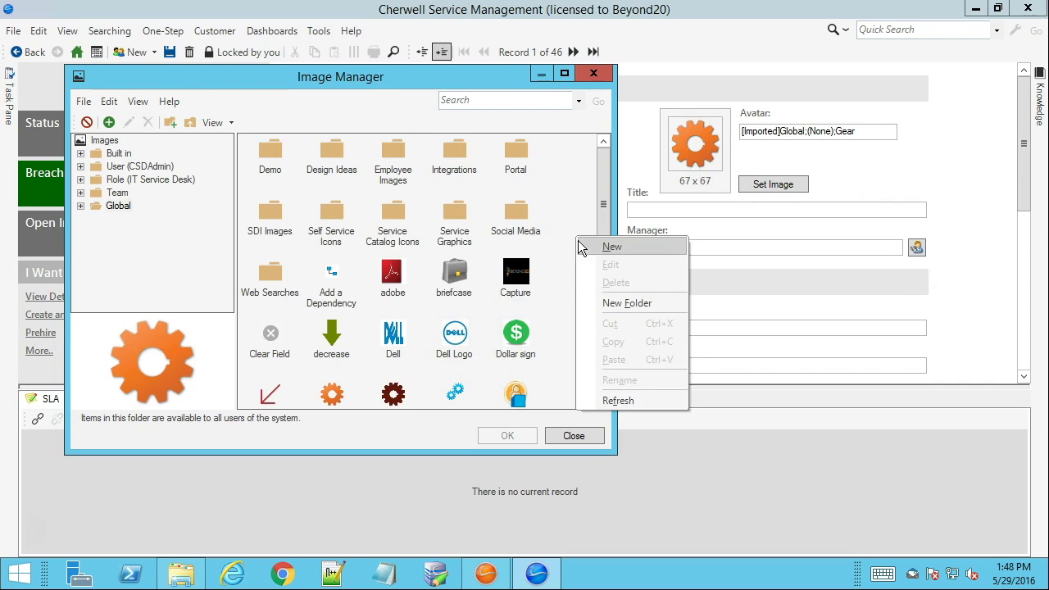
click(579, 244)
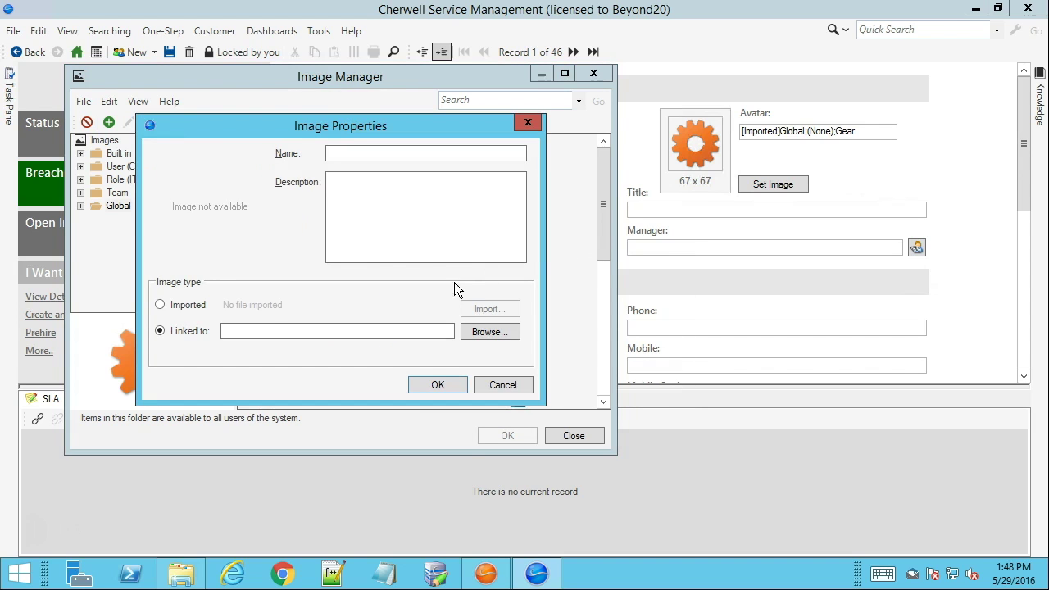
click(183, 305)
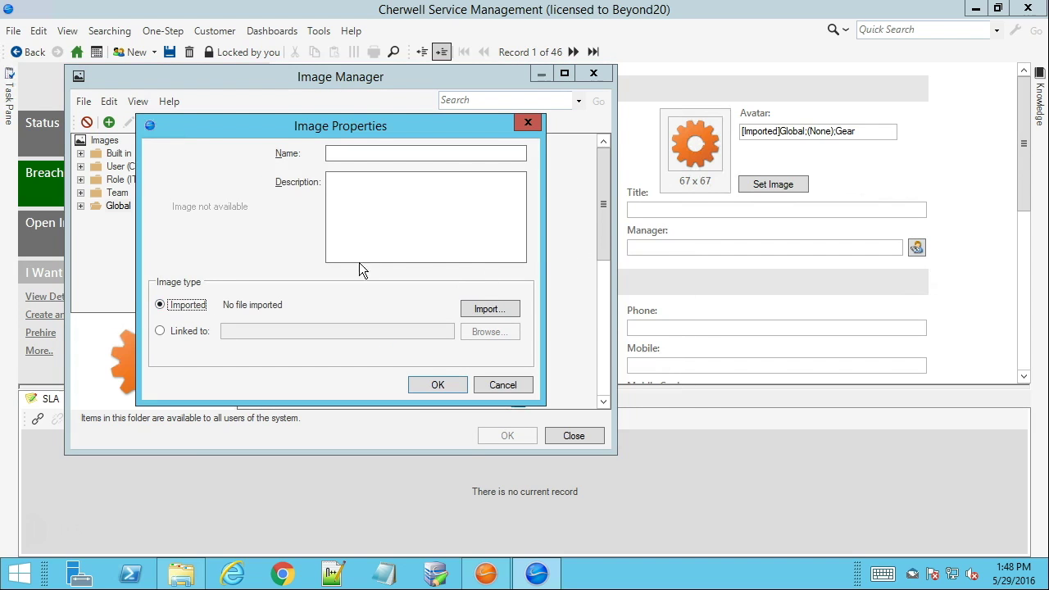
click(197, 335)
click(483, 332)
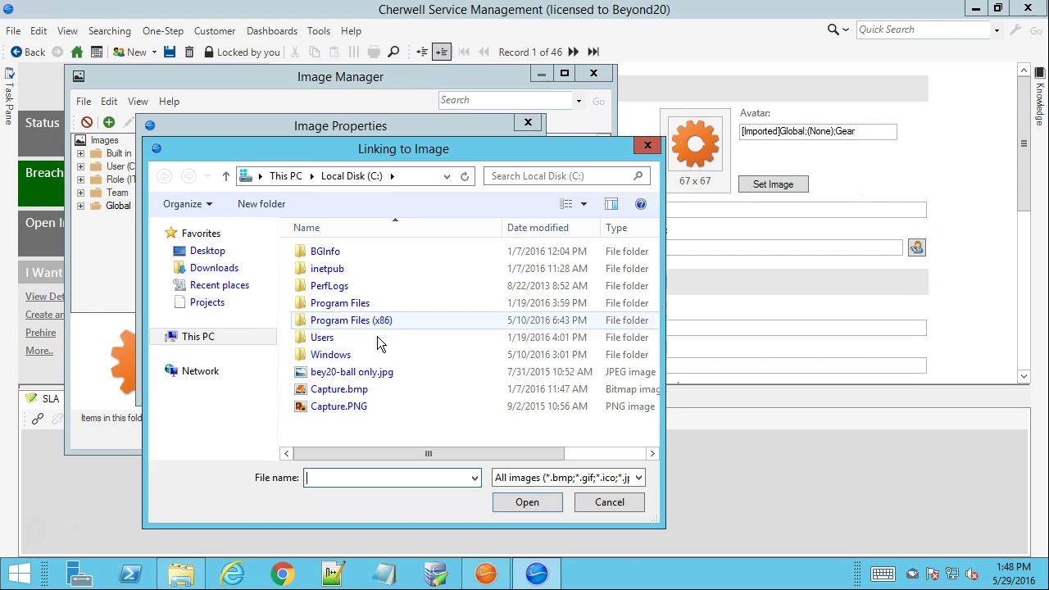
double_click(359, 373)
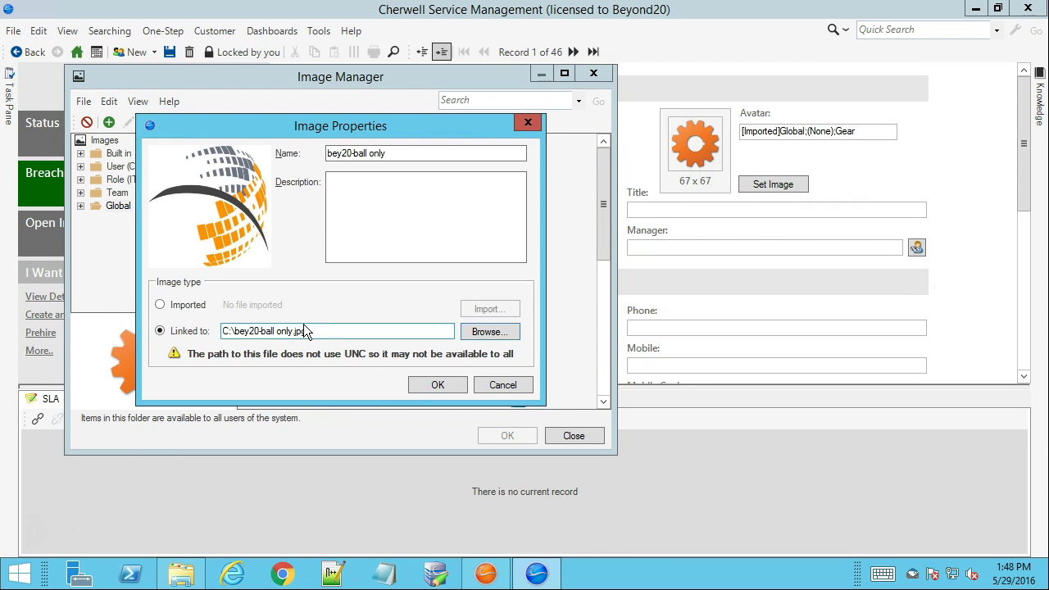
drag(320, 331, 223, 332)
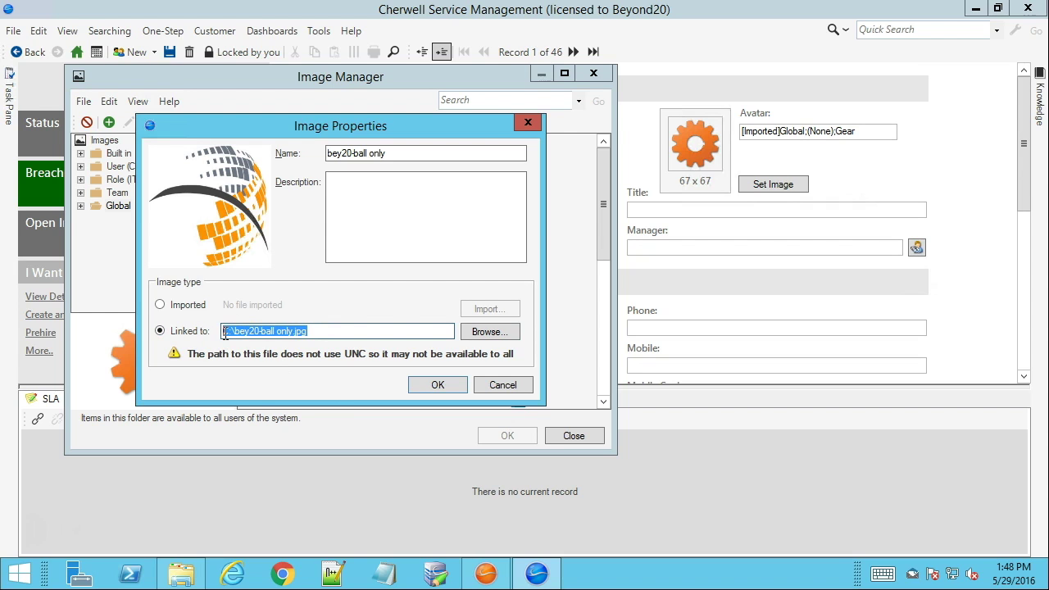
click(330, 332)
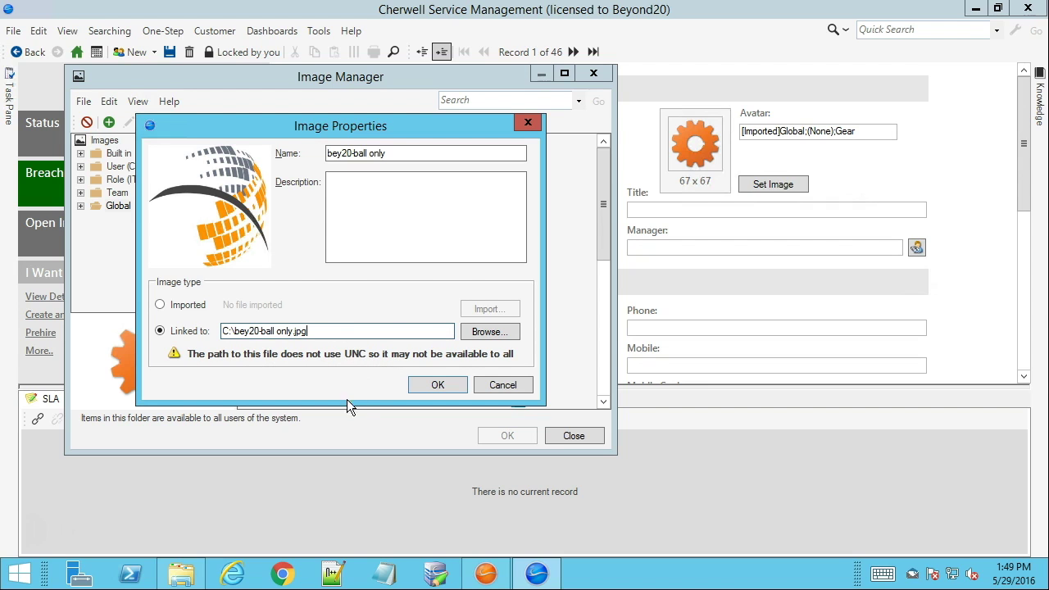
Step: Save the linked image and set bey20-ball only as the avatar
click(423, 386)
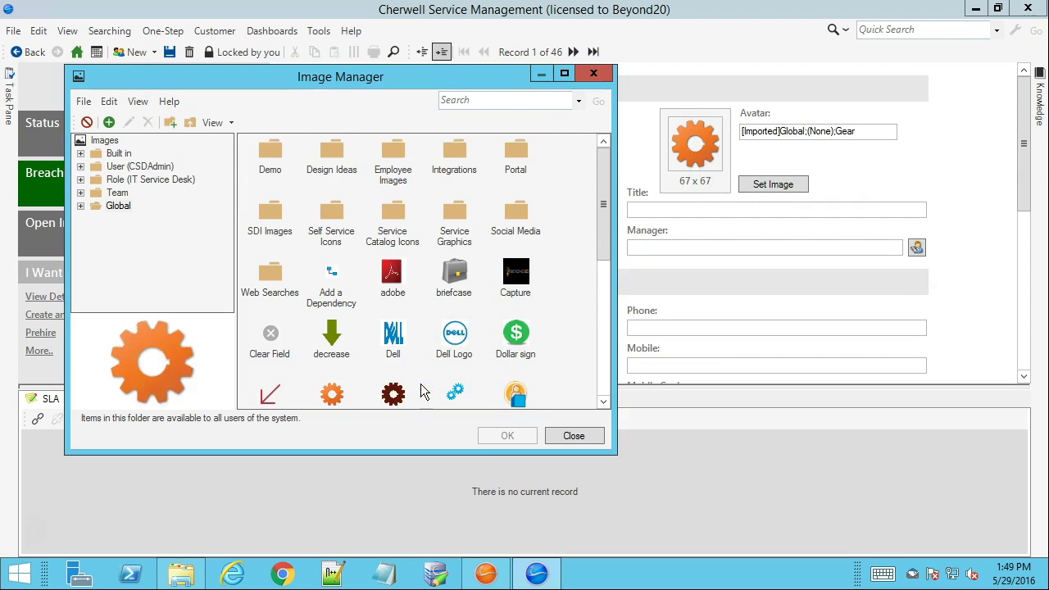
drag(603, 226, 580, 373)
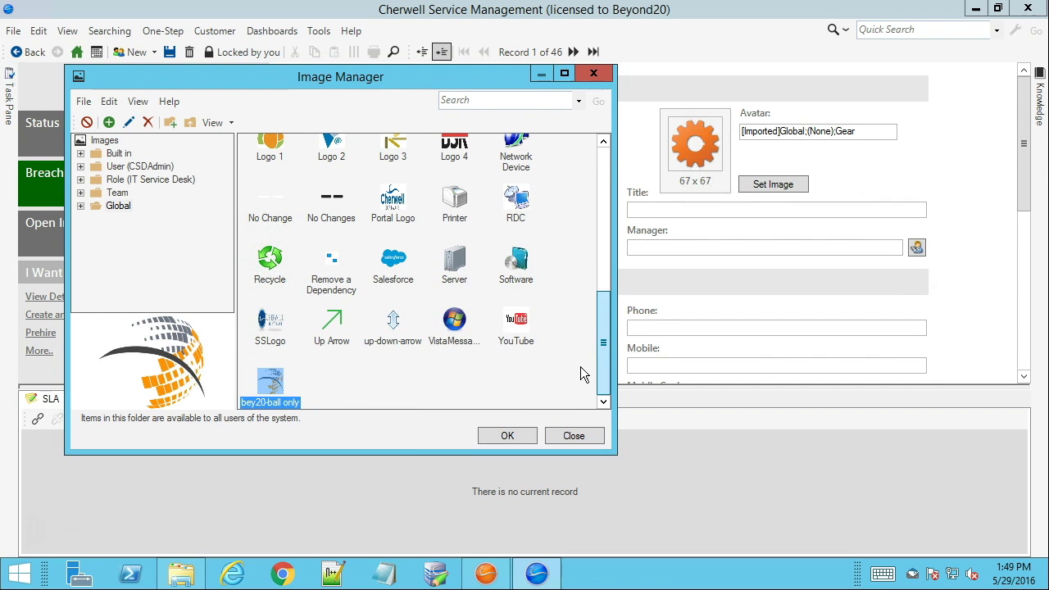
double_click(279, 387)
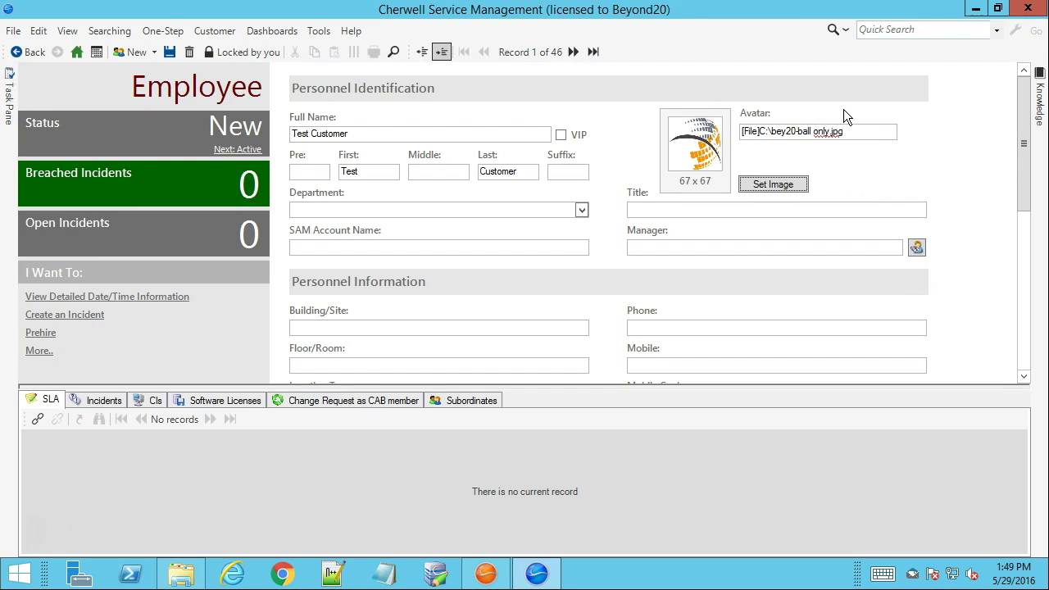
Step: Highlight the [File] prefix and the C:\bey20-ball only.jpg path in the Avatar field
drag(852, 133, 736, 133)
click(761, 136)
click(758, 133)
drag(759, 133, 866, 132)
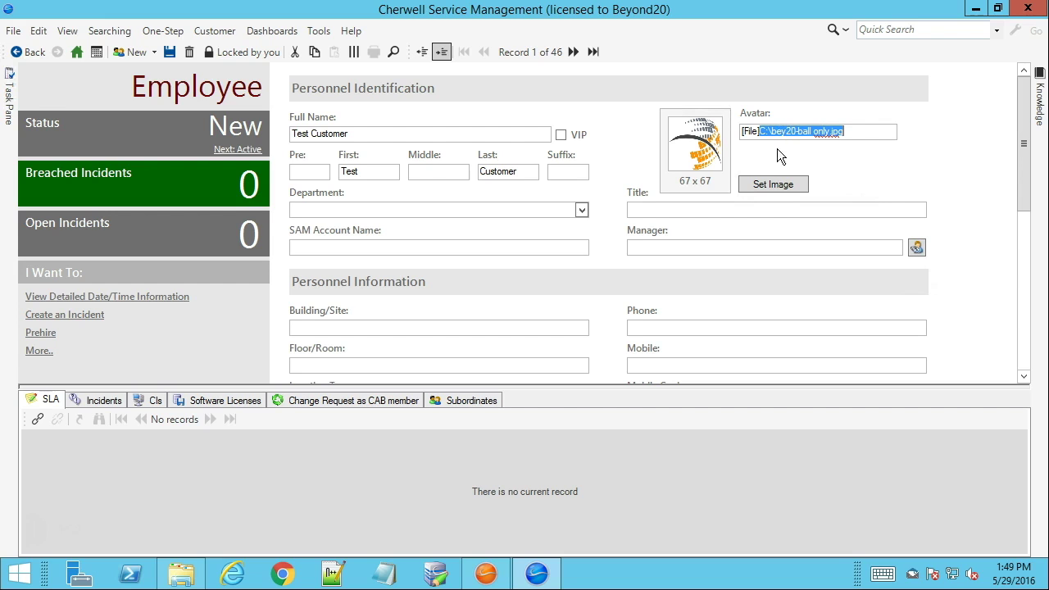
click(759, 187)
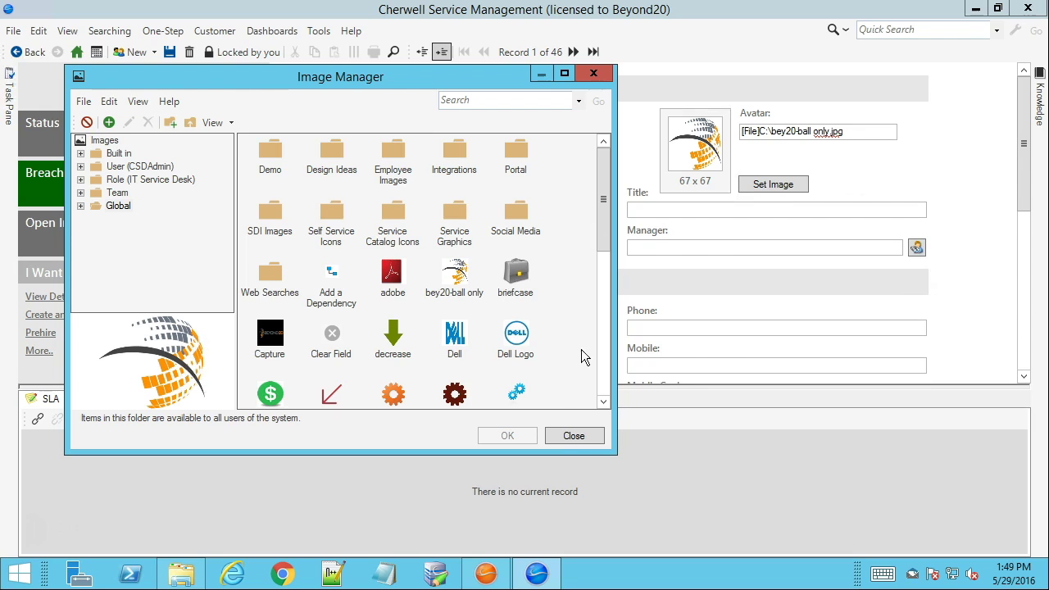
click(574, 436)
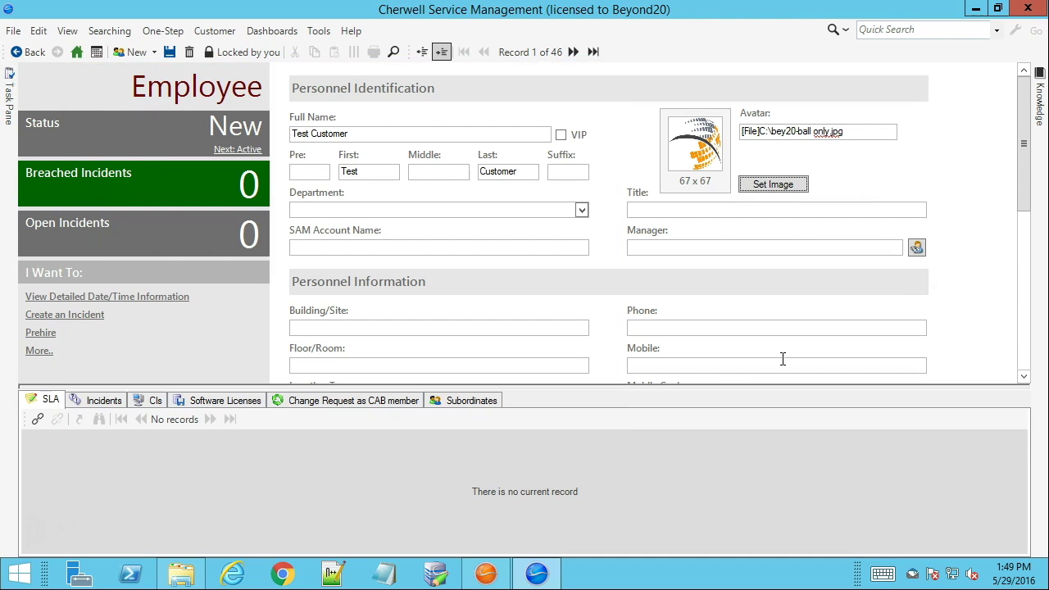
drag(868, 133, 762, 131)
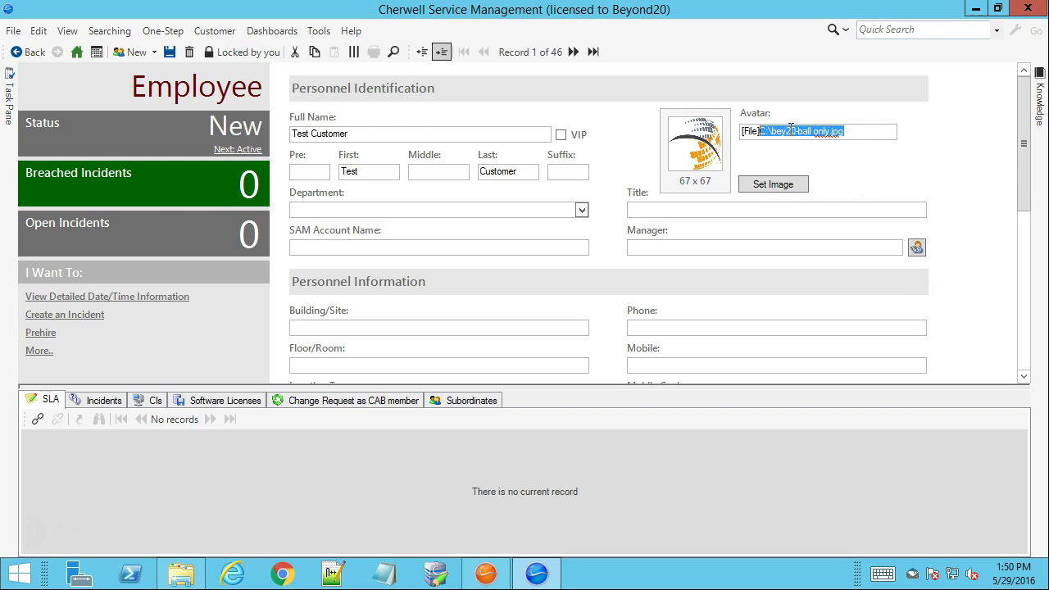
Step: Clear the Avatar field's value so the avatar box shows No Image
key(BackSpace)
key(BackSpace)
key(BackSpace)
key(BackSpace)
key(BackSpace)
key(BackSpace)
key(BackSpace)
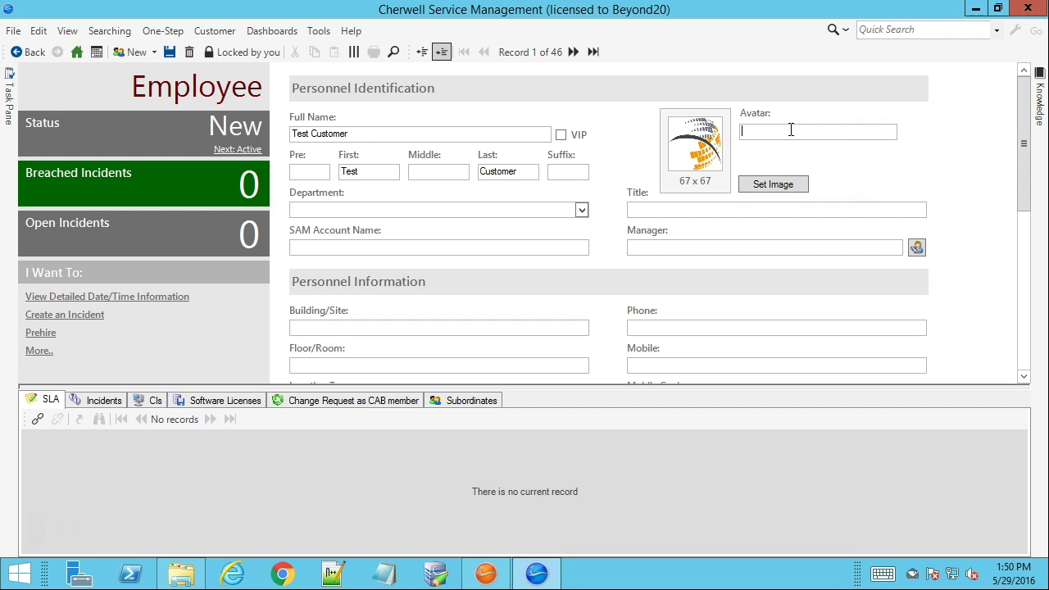
click(856, 206)
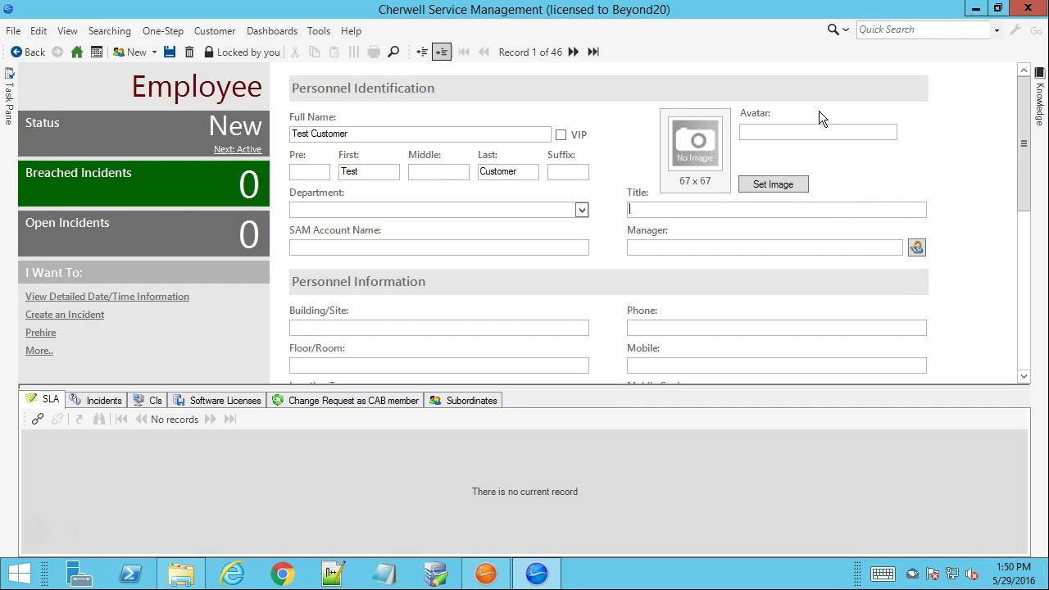
click(782, 129)
Step: Preview Logo.png in the \\192.168.99.2\Images network share
click(182, 574)
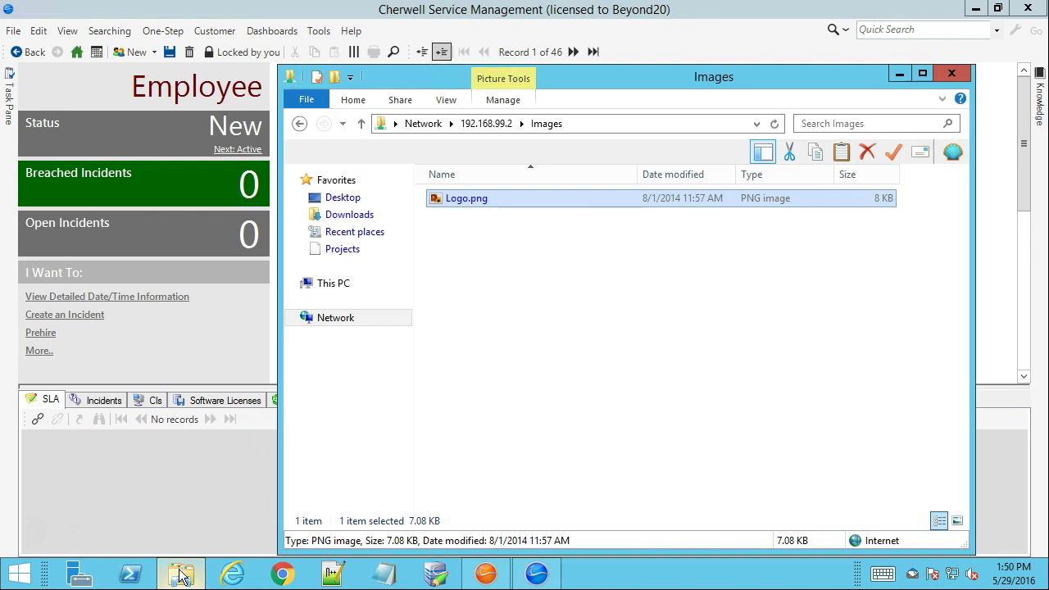
click(628, 313)
click(459, 205)
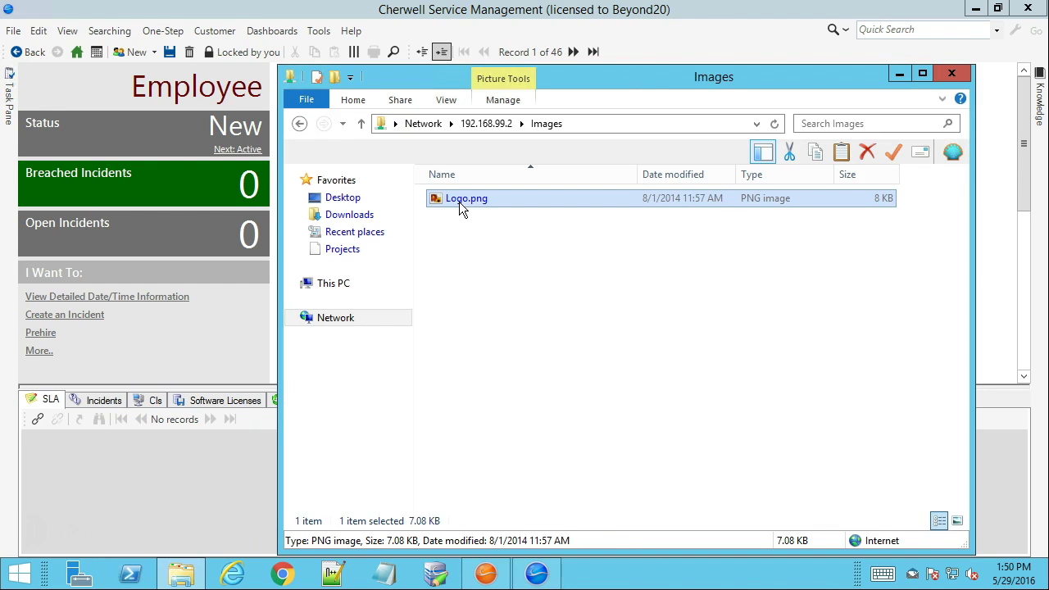
double_click(458, 198)
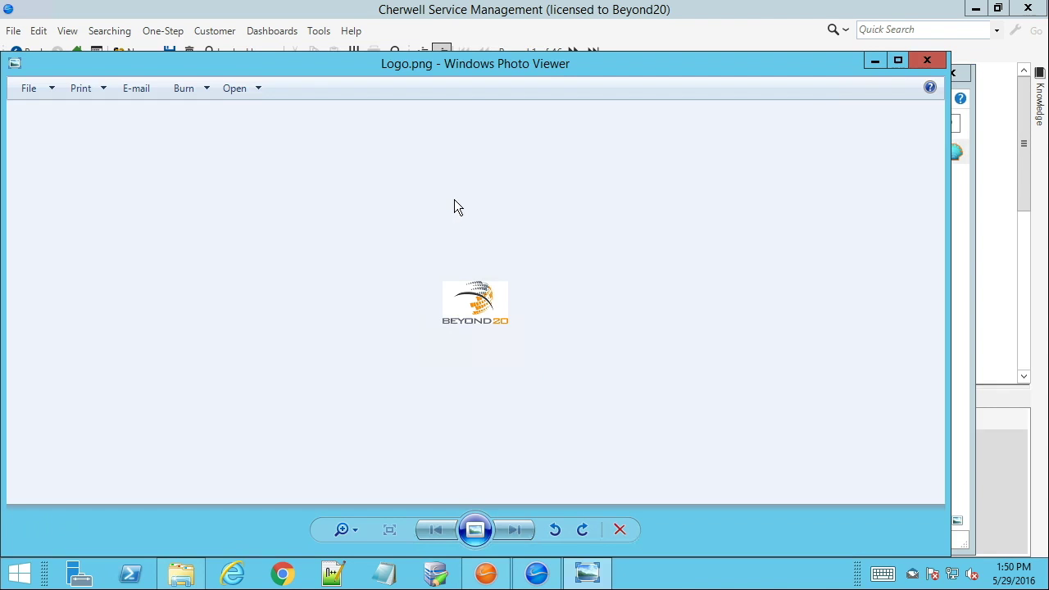
Step: Copy the \\192.168.99.2\Images folder path and return to the Employee form
click(928, 61)
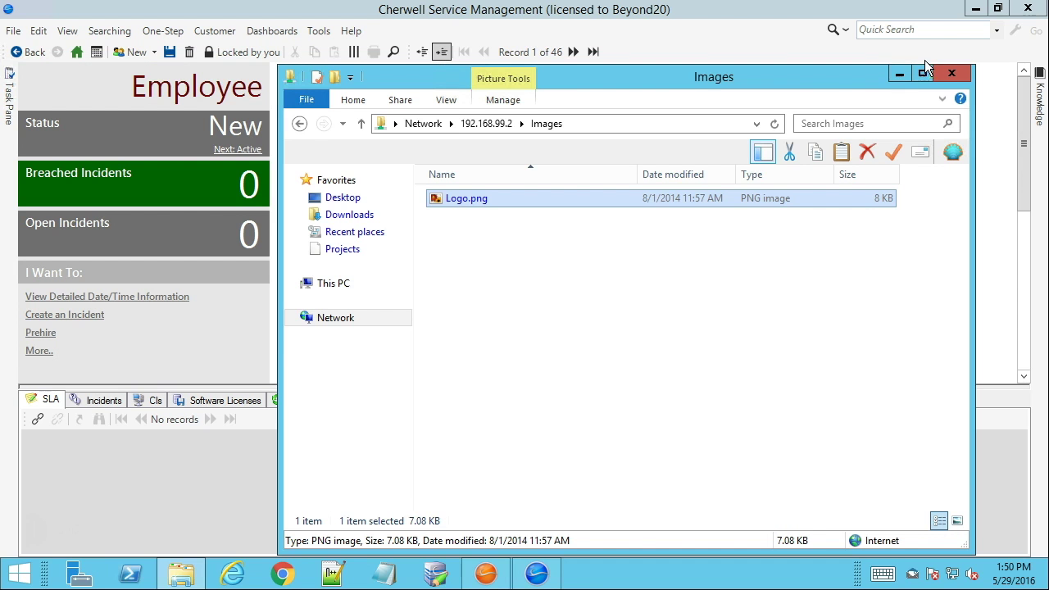
click(606, 125)
key(ctrl+c)
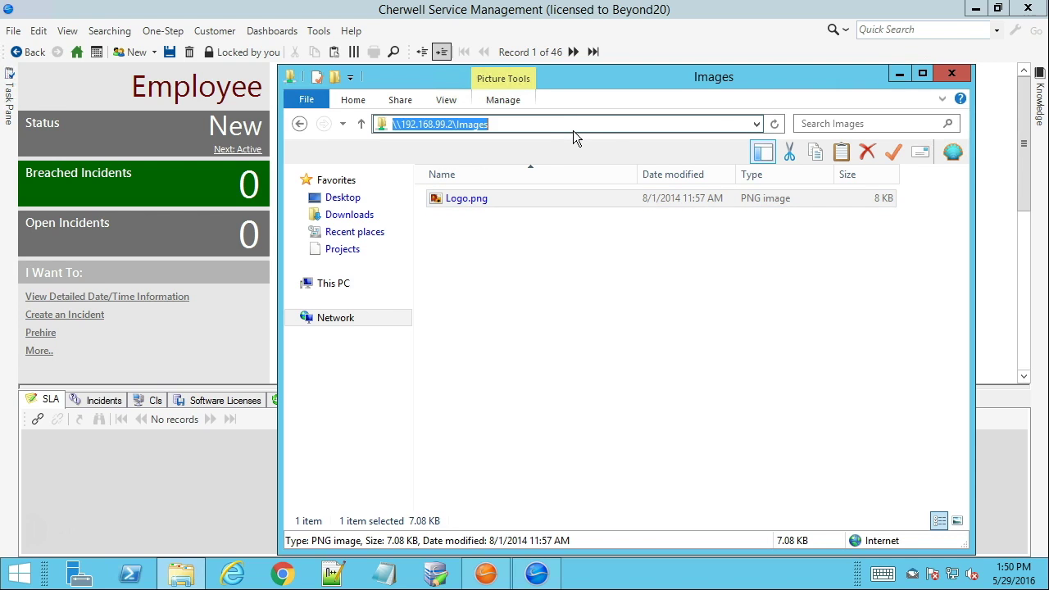
click(893, 75)
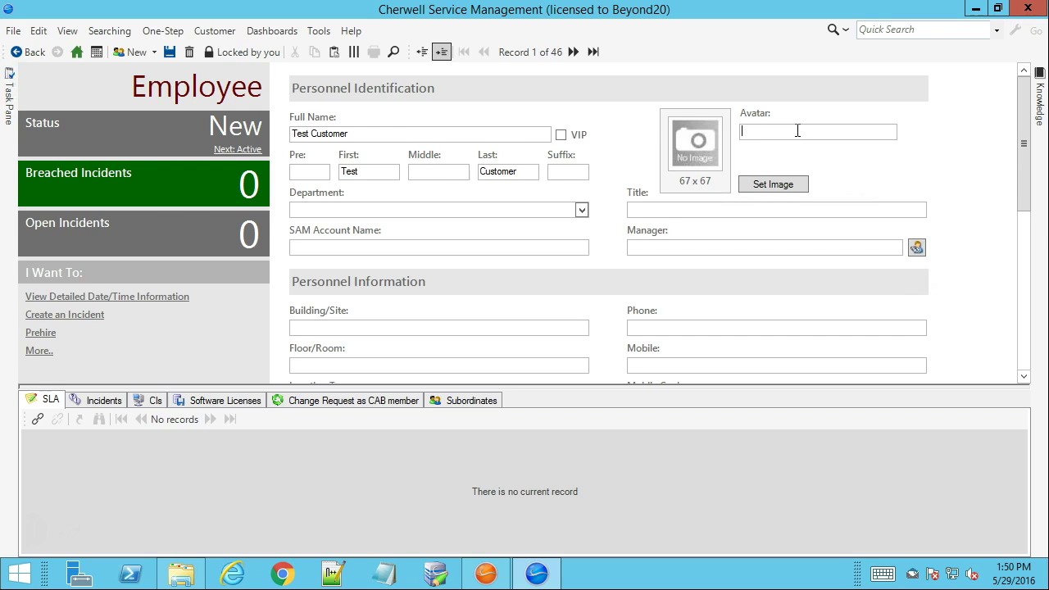
Step: Set the Avatar field to [File]\\192.168.99.2\Images\Logo.png and commit it
text([File])
key(ctrl+v)
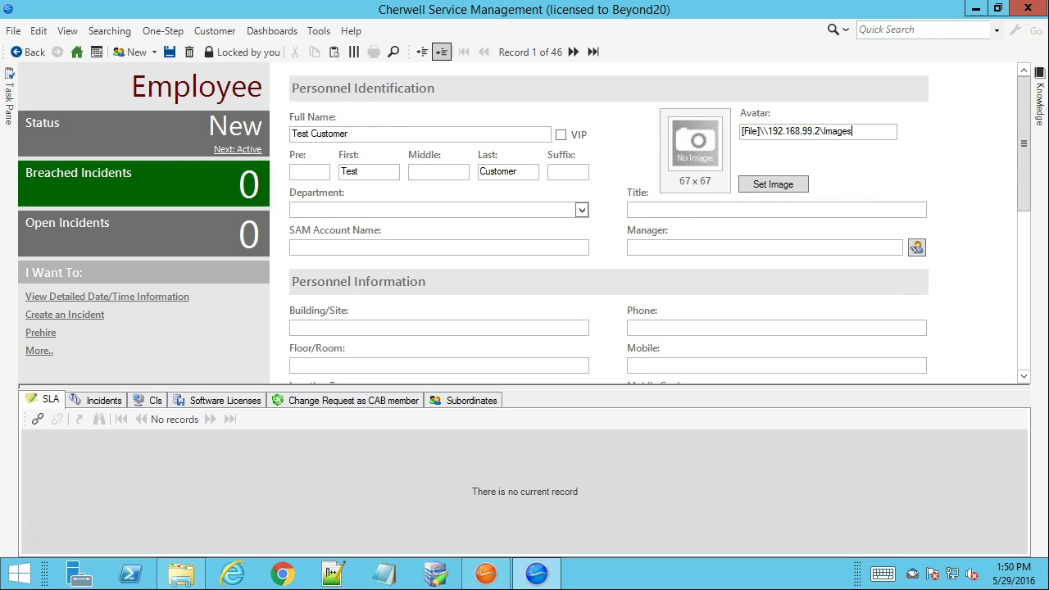
text(\Logo.png)
click(817, 210)
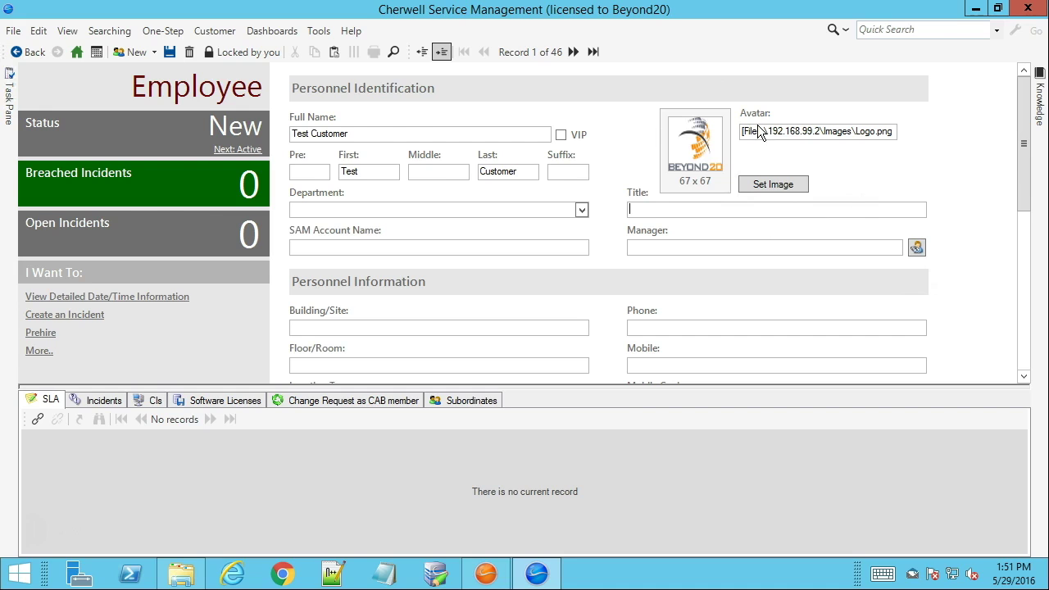
Step: Insert 123456 after Logo in the Avatar path to test a broken file name
drag(759, 131, 904, 139)
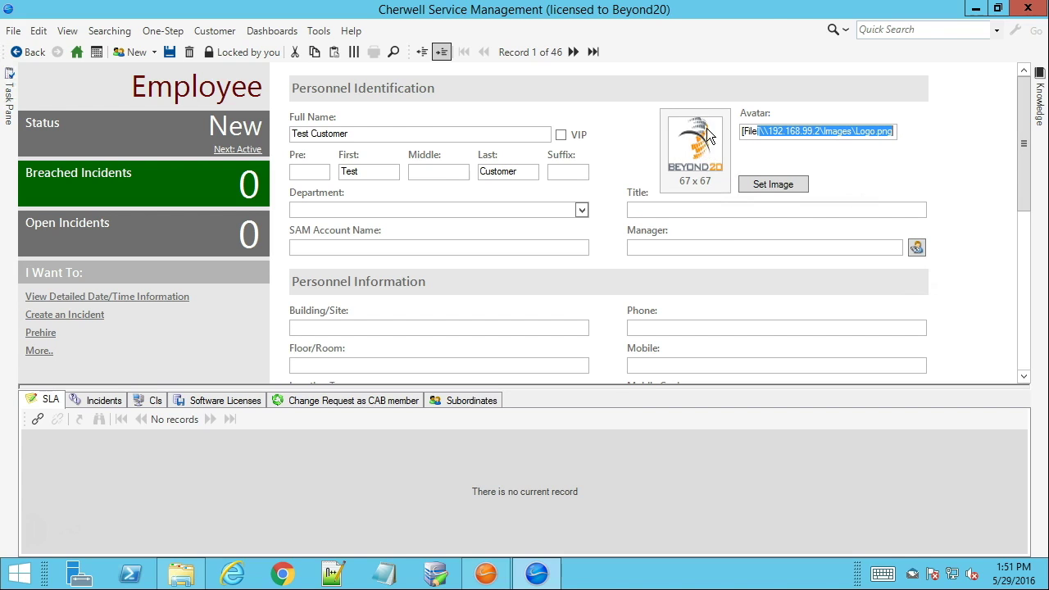
click(888, 135)
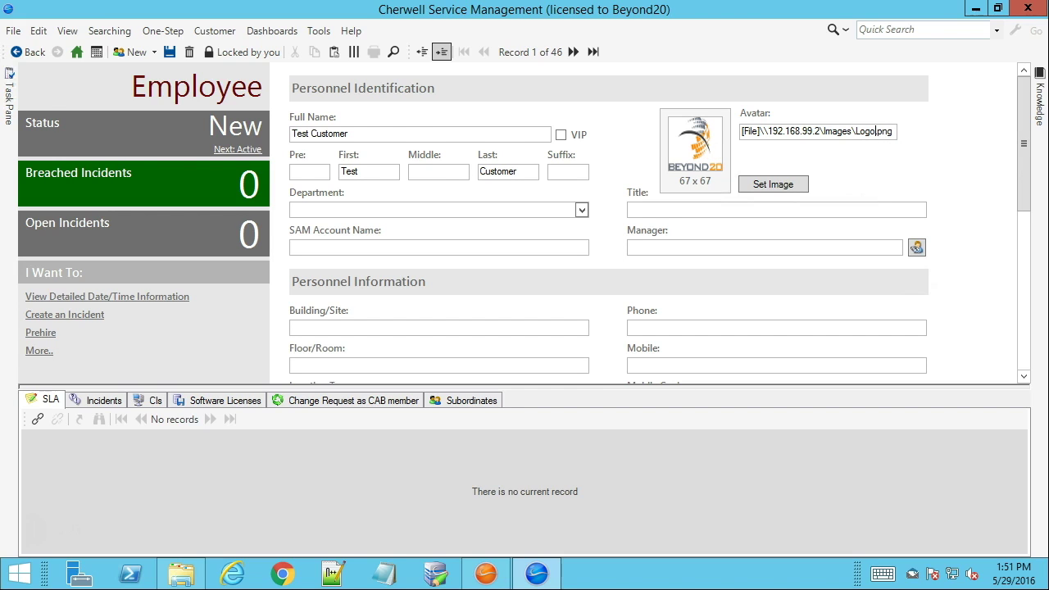
text(123456)
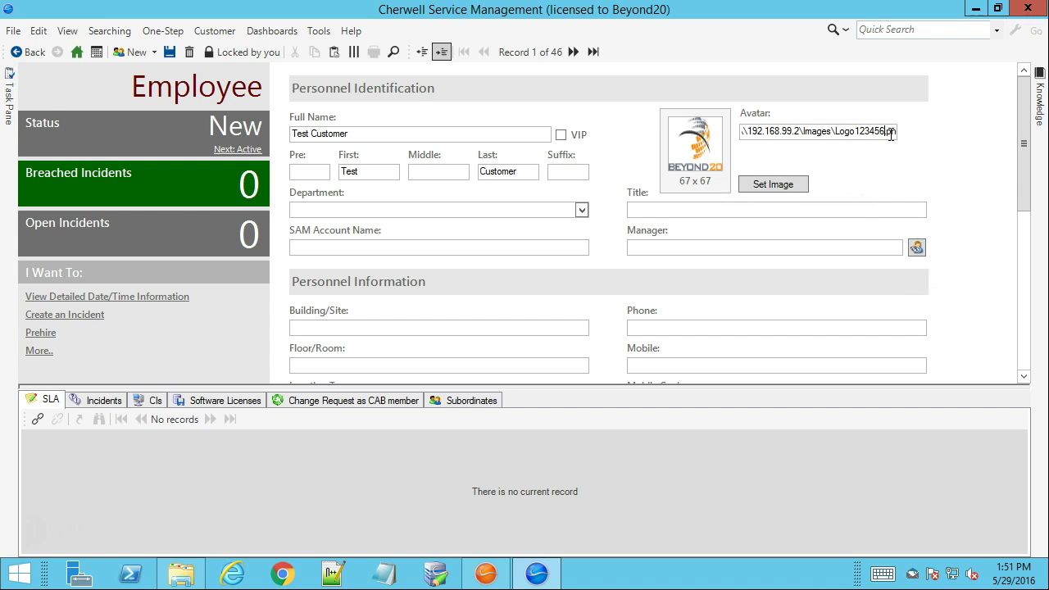
click(889, 207)
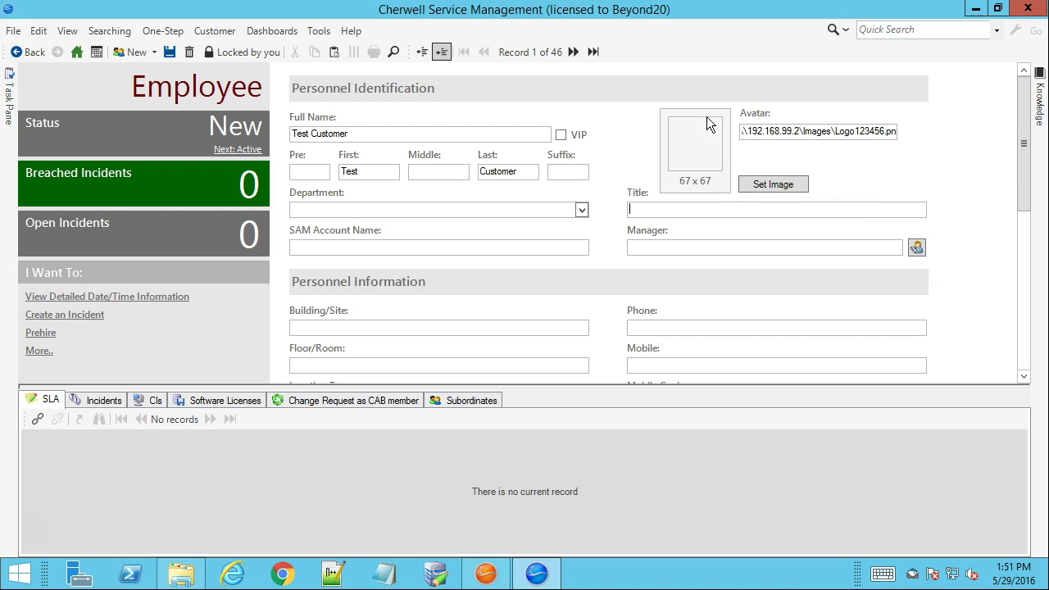
click(886, 131)
Step: Remove the 123456 digits and commit, so the Beyond20 logo reappears
key(BackSpace)
key(BackSpace)
key(BackSpace)
key(BackSpace)
key(BackSpace)
key(BackSpace)
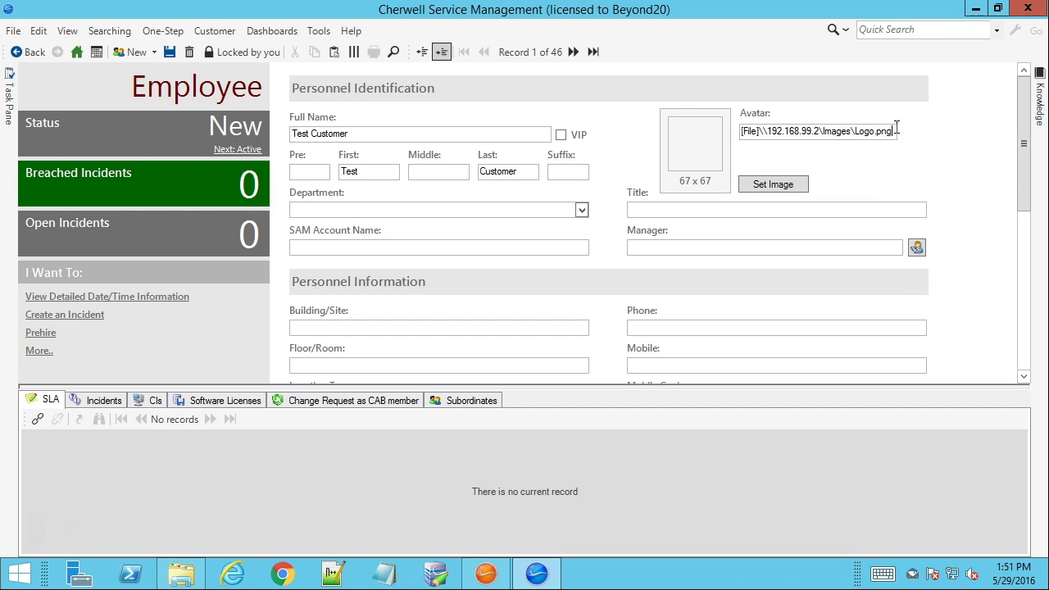
drag(895, 133, 741, 132)
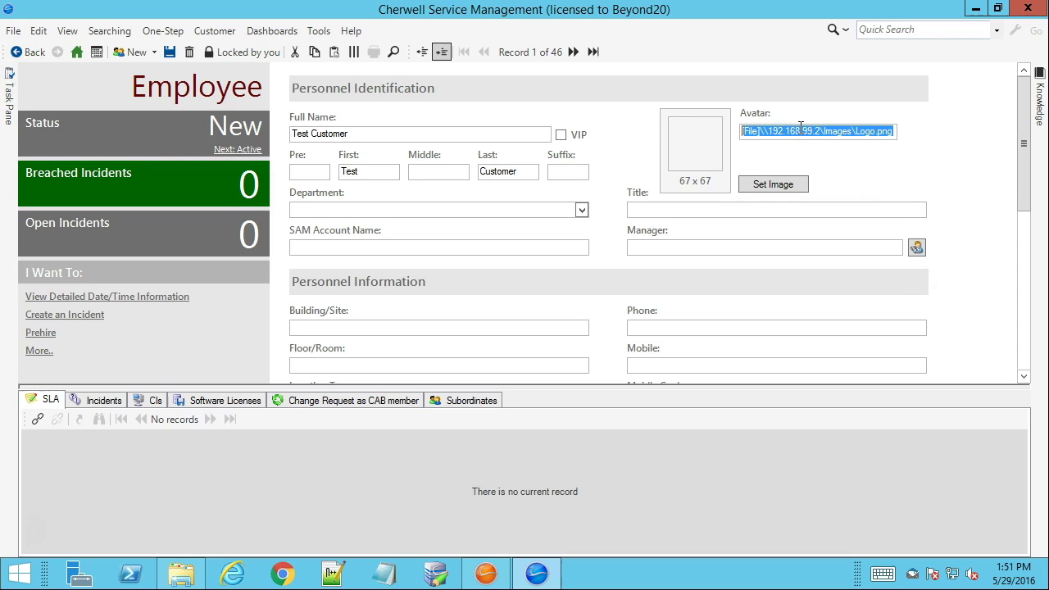
click(892, 206)
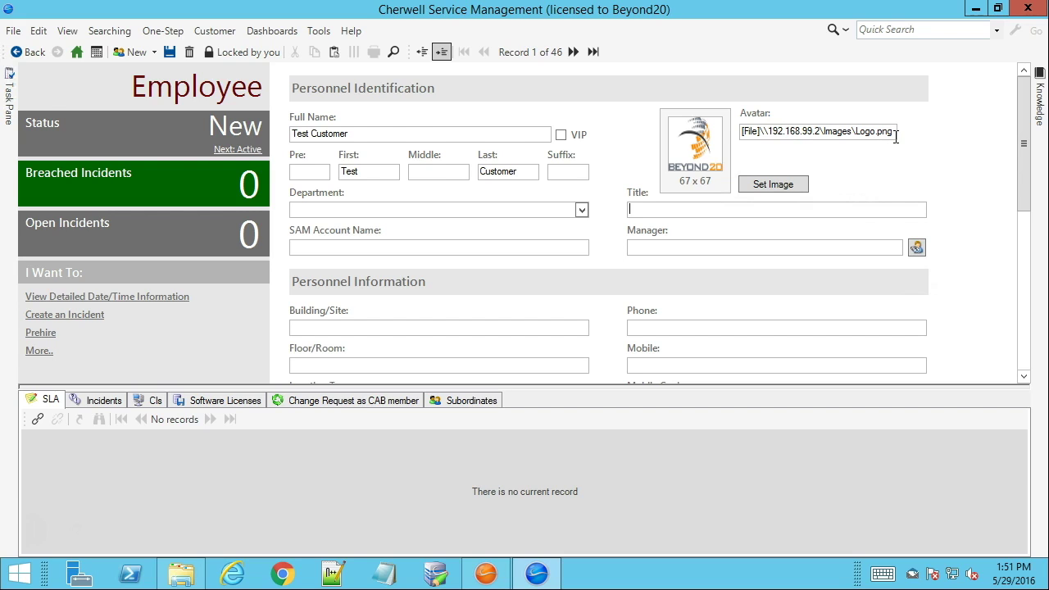
Step: Highlight the network path portions following the [File] prefix in the Avatar field
drag(896, 133, 743, 131)
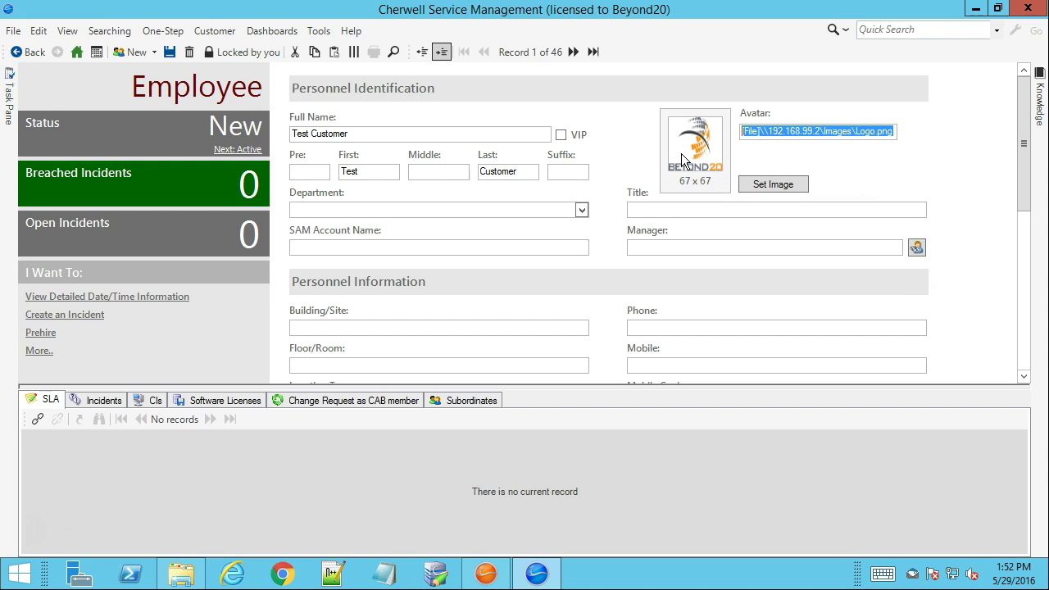
drag(764, 132, 926, 136)
click(895, 134)
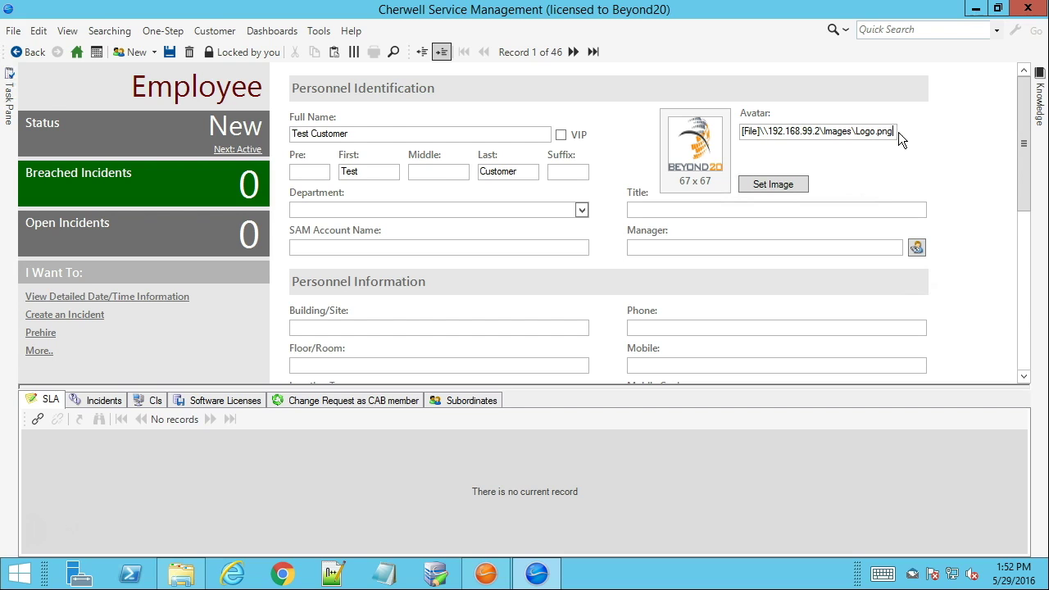
drag(896, 132, 761, 133)
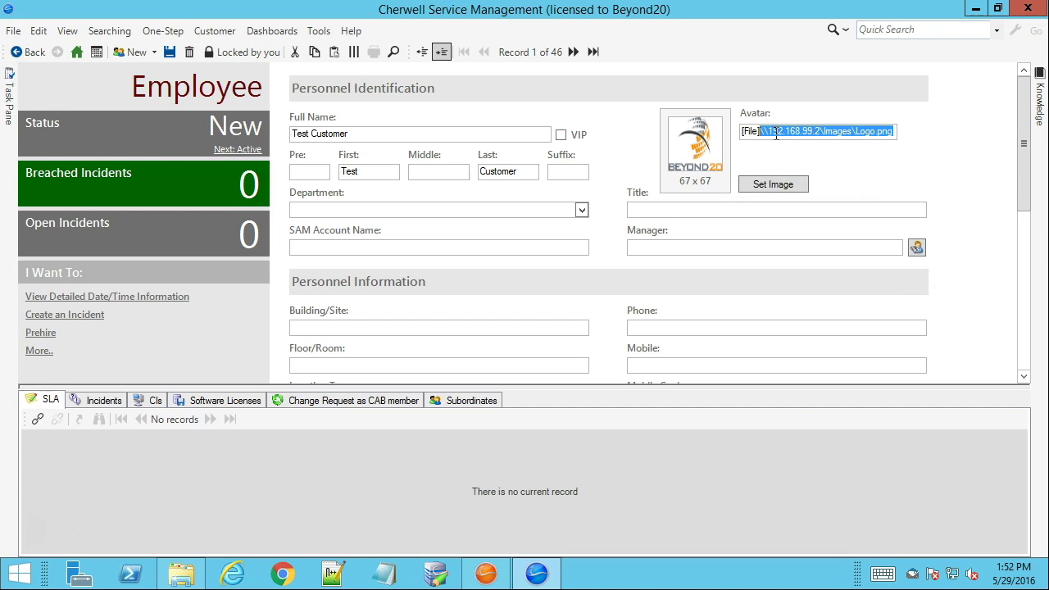
Step: Replace the path after [File] with \\192.168.99.2\1002
key(Delete)
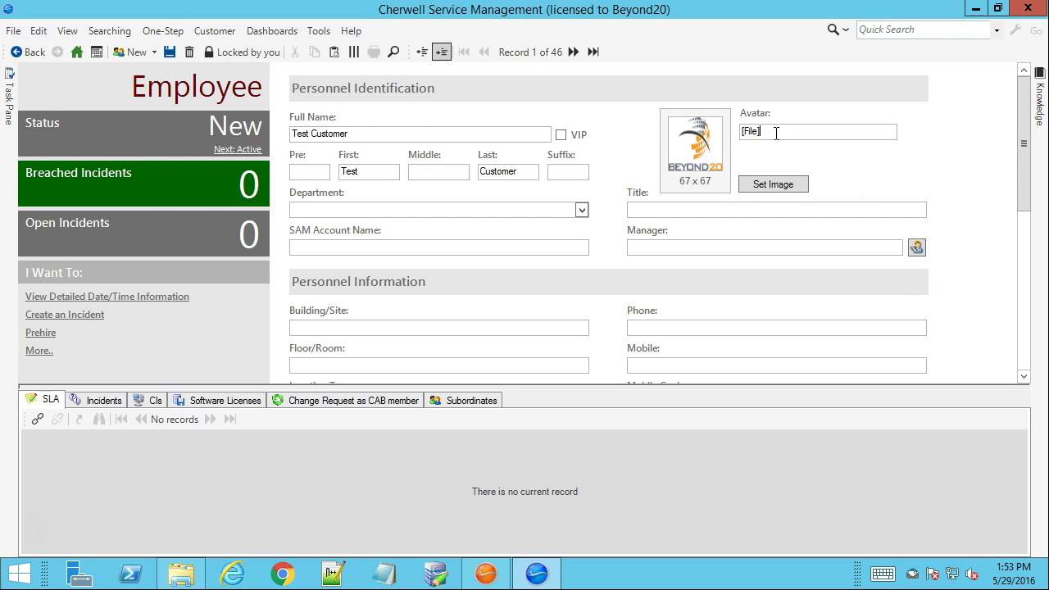
text(\\192.168.99.2\1002)
Step: Complete the Avatar path as \\192.168.99.2\1002.png and commit it
text(.png)
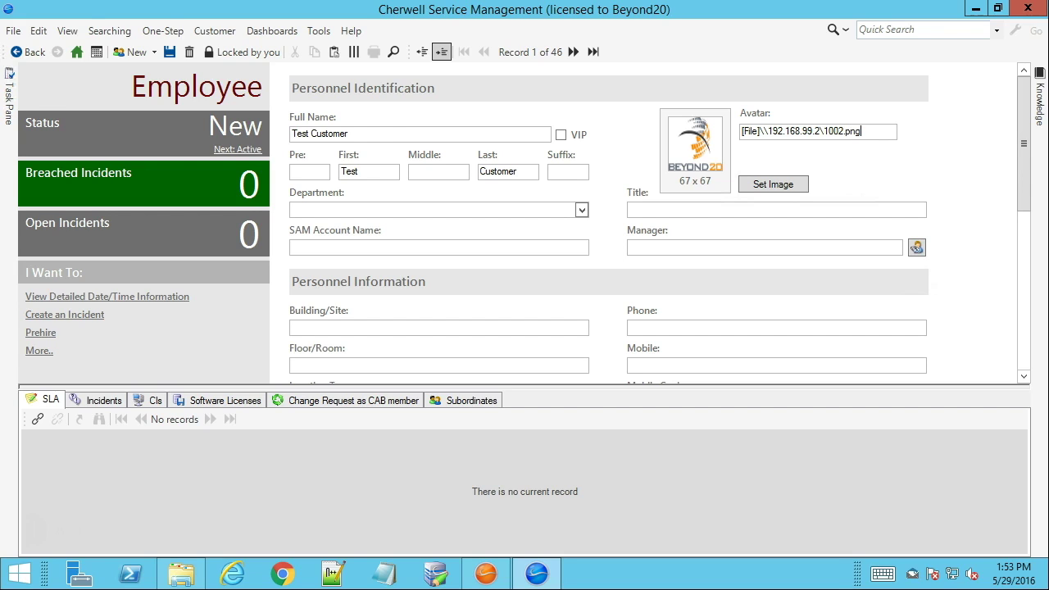
click(43, 399)
click(762, 209)
Step: Replace the path after [File] with \\192.168.99.2\Image\1002.png
drag(872, 132, 693, 123)
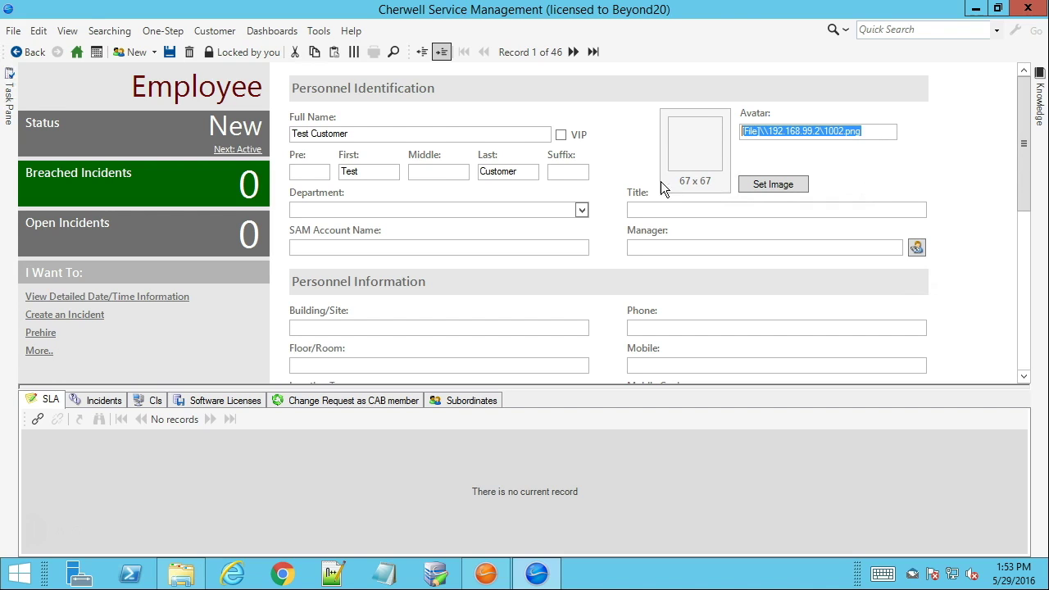
click(654, 208)
drag(867, 132, 763, 141)
text(\\192.168.99.2\images\1002.png)
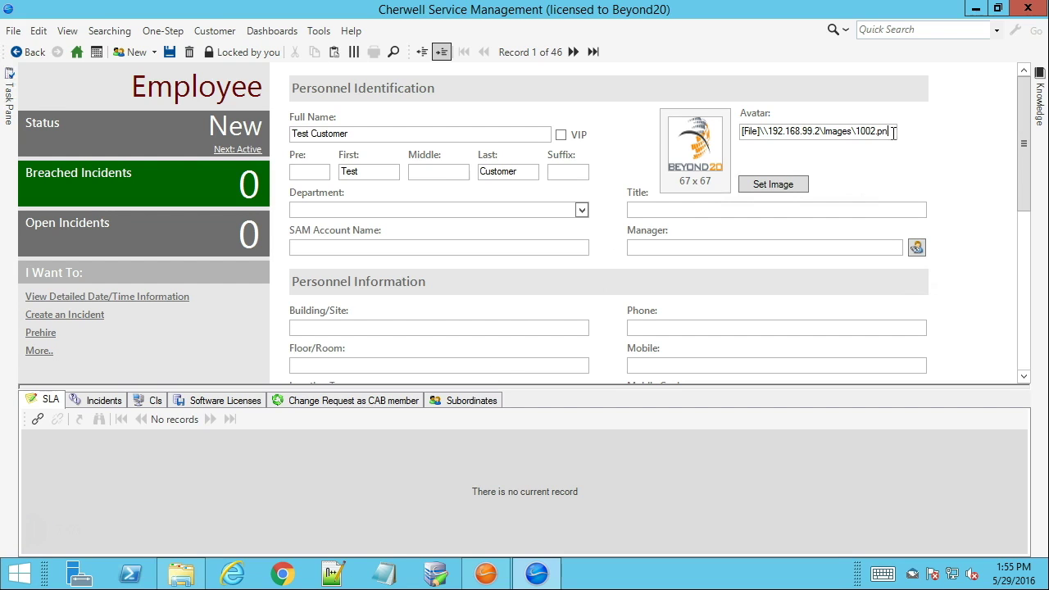
key(BackSpace)
key(BackSpace)
key(BackSpace)
key(BackSpace)
key(BackSpace)
key(BackSpace)
key(BackSpace)
key(BackSpace)
key(BackSpace)
key(BackSpace)
key(BackSpace)
key(BackSpace)
key(BackSpace)
key(BackSpace)
key(BackSpace)
key(BackSpace)
key(BackSpace)
key(BackSpace)
key(BackSpace)
key(BackSpace)
key(BackSpace)
key(BackSpace)
key(BackSpace)
key(BackSpace)
key(BackSpace)
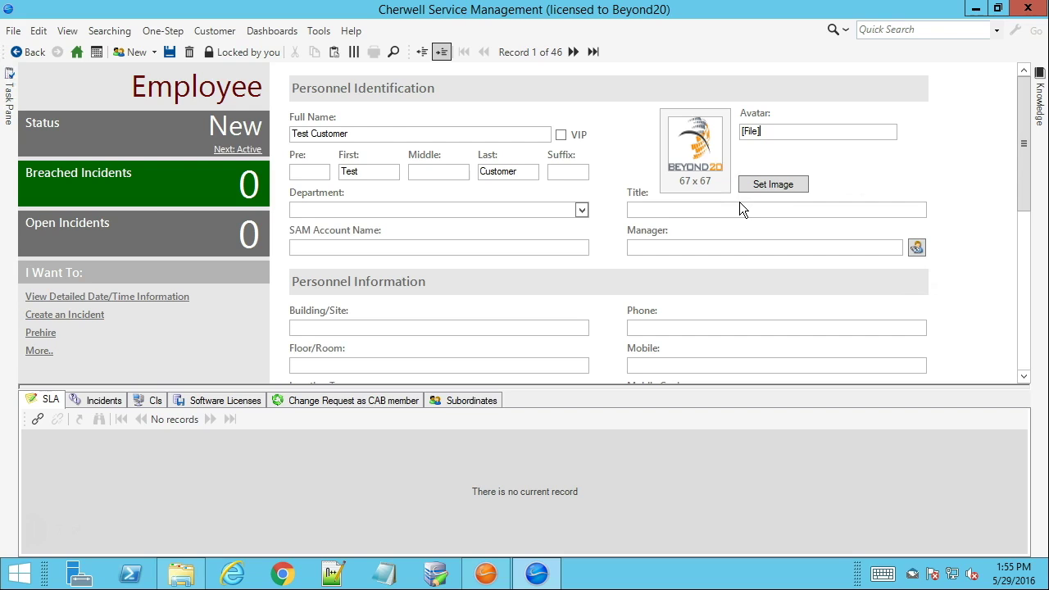
text(\192.168.99.2\Image\1002.png)
key(Tab)
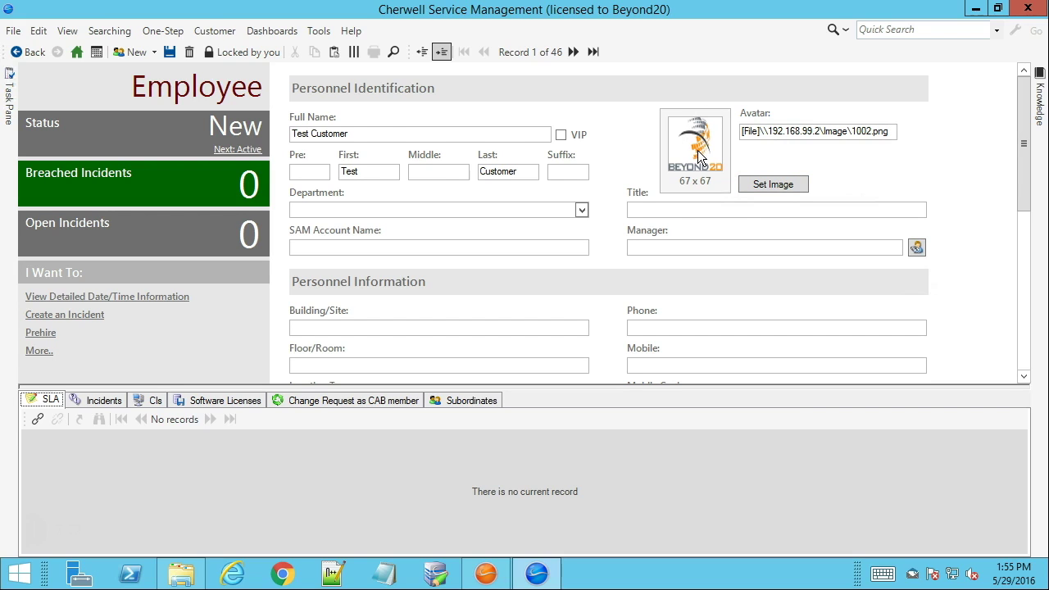
Step: Locate Capture.PNG on Local Disk (C:), then reselect the Avatar path in Cherwell
click(181, 573)
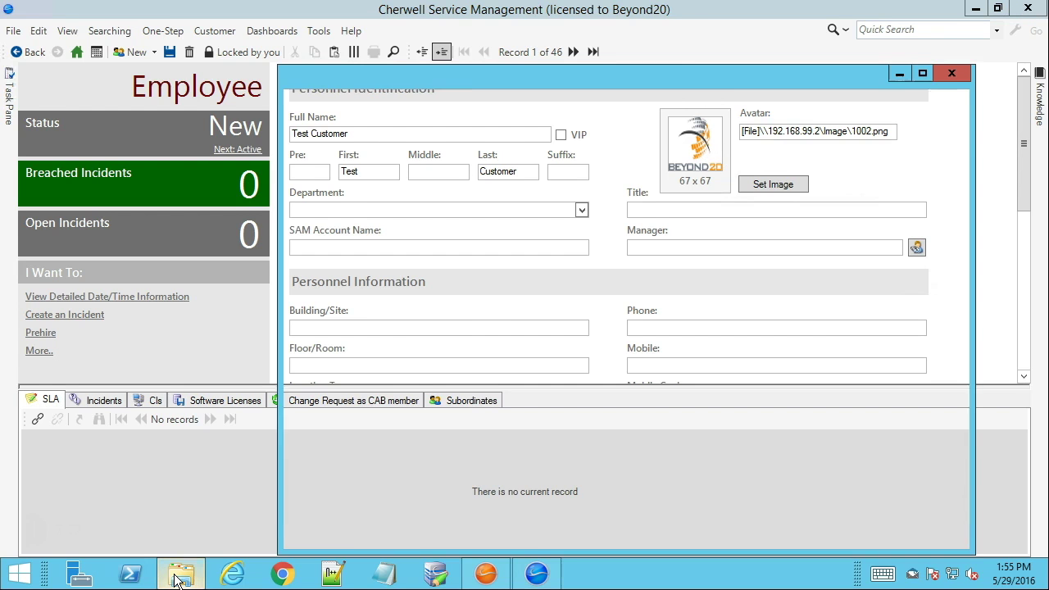
click(328, 284)
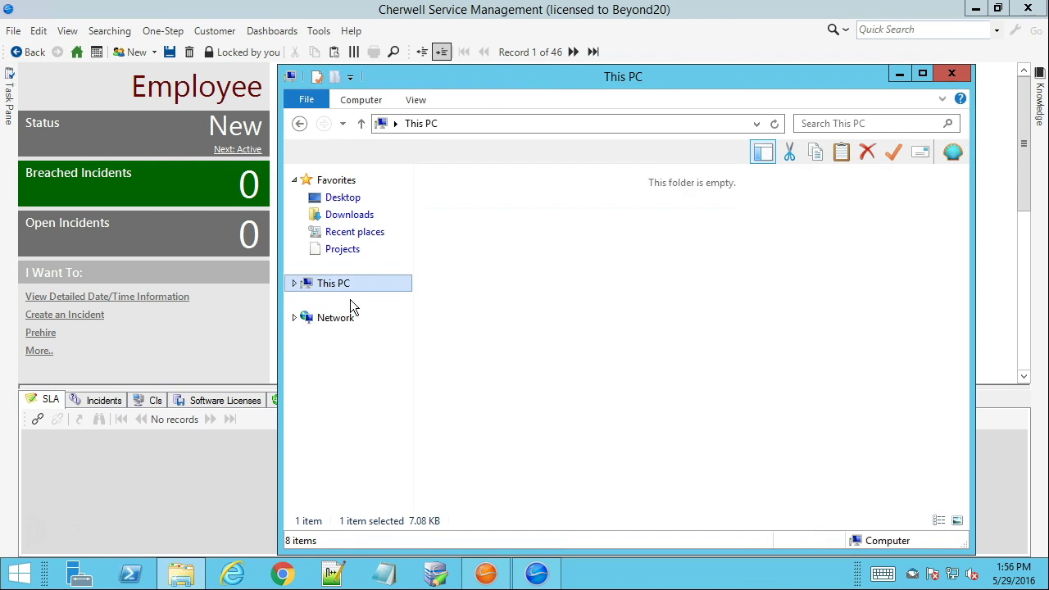
double_click(709, 379)
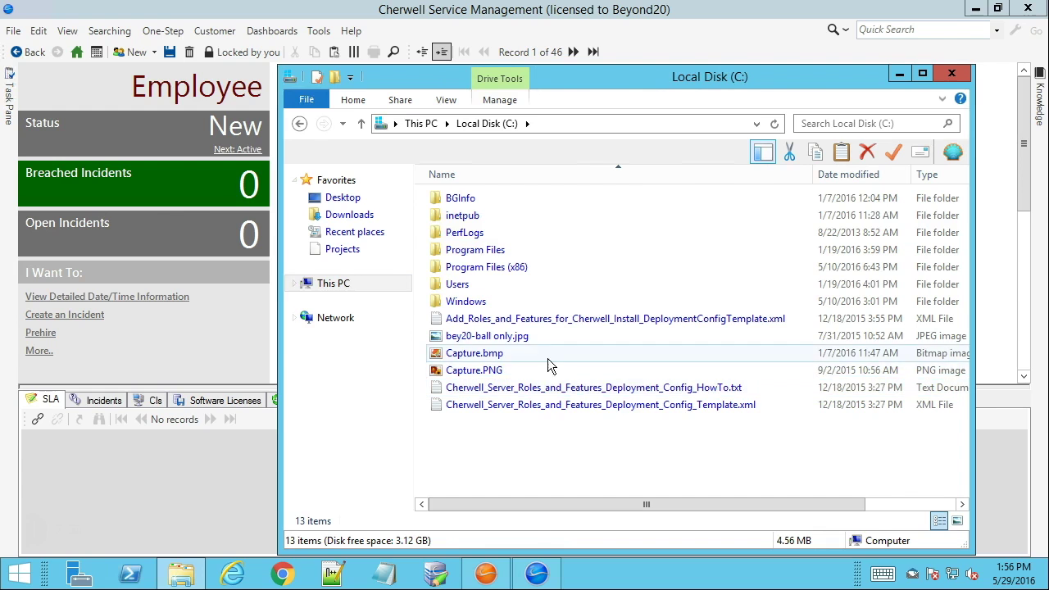
click(506, 373)
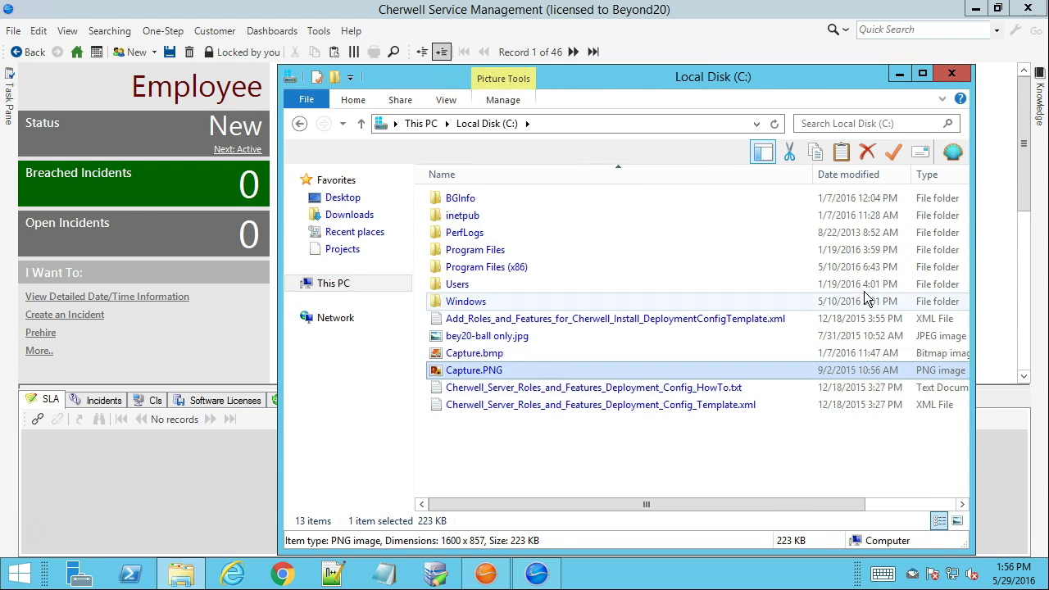
click(996, 186)
drag(892, 129, 761, 136)
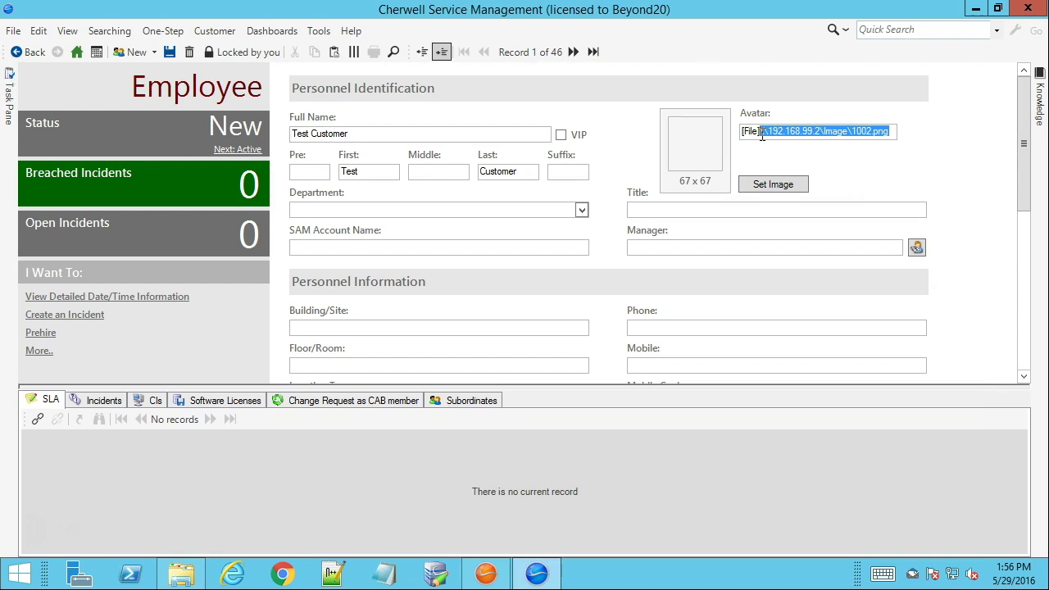
Step: Enter a new Avatar path so it settles on [File]\\192.168.99.2\Images\1002.png, showing the Beyond20 logo
text(C:)
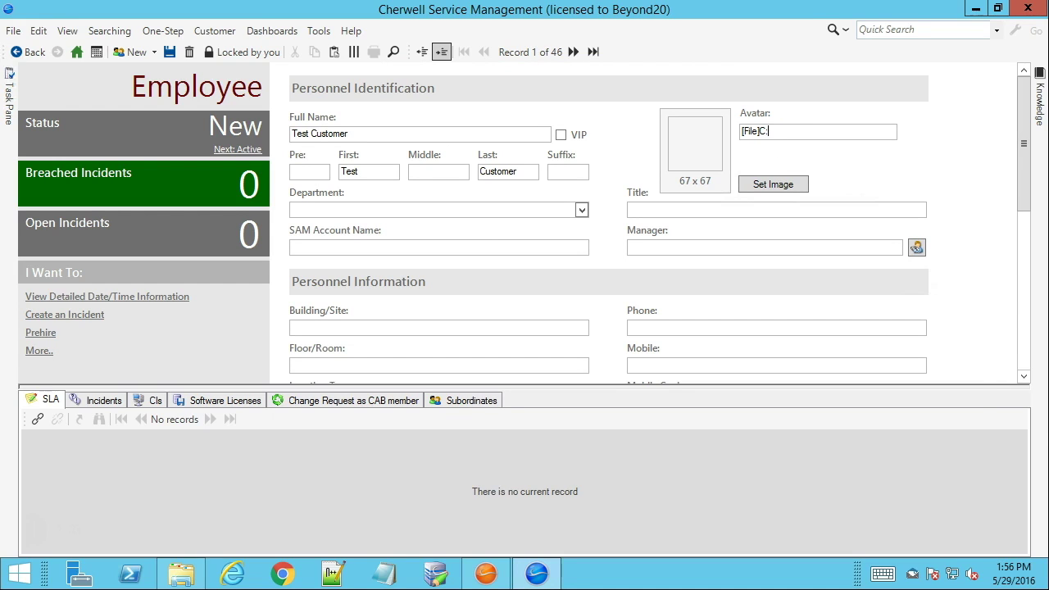
text(\Capture.png)
key(Tab)
click(855, 211)
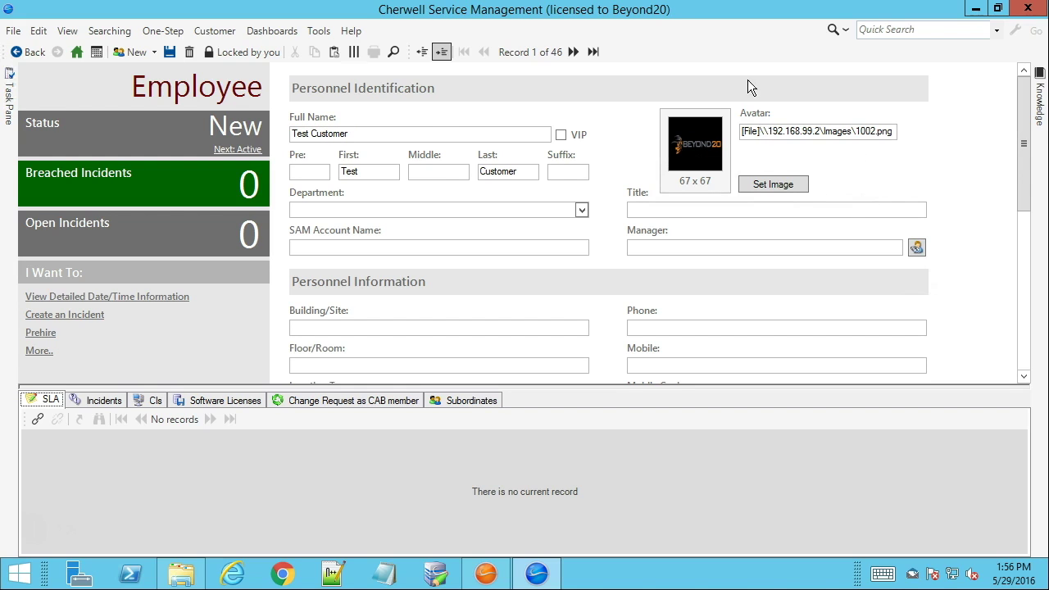